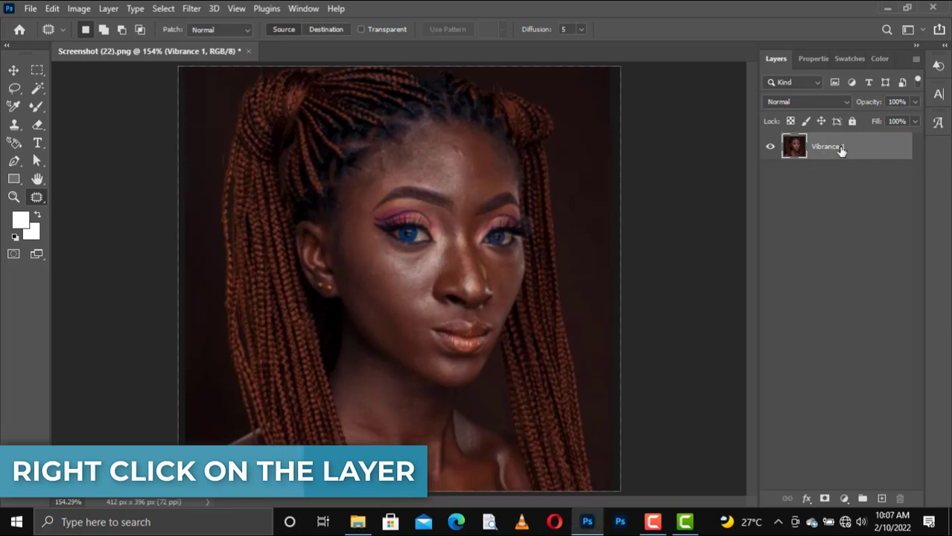
# - Duplicate the Vibrance 1 layer and name the copy "blur layer"
pyautogui.rightClick(840, 149)
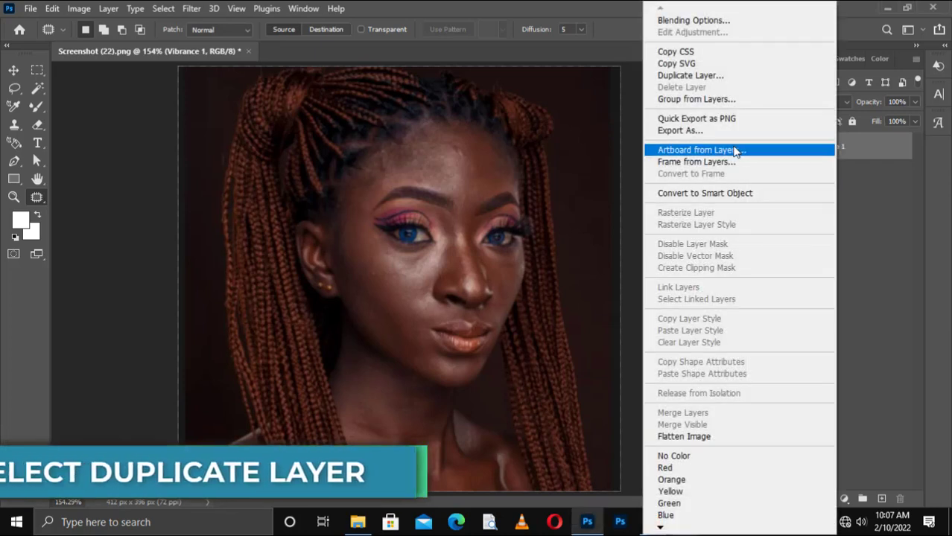
pyautogui.click(691, 75)
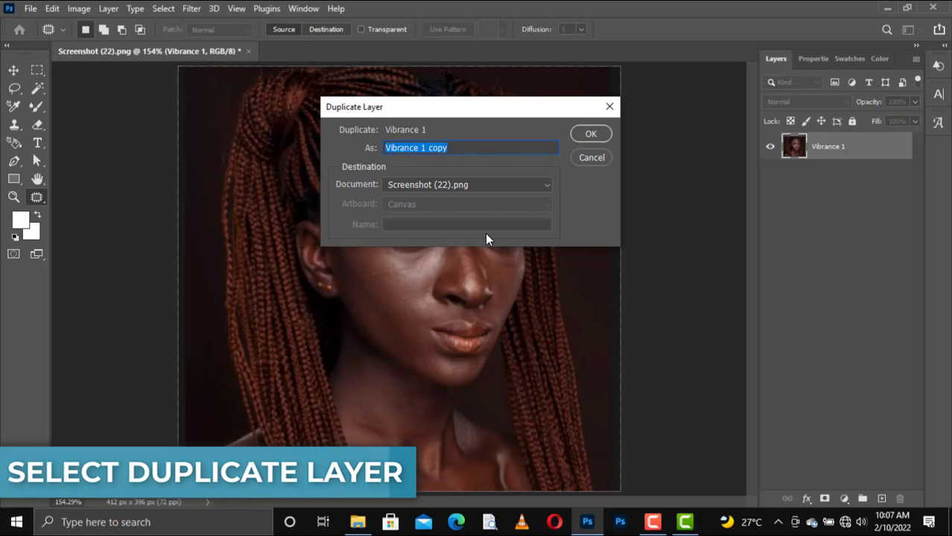
pyautogui.write('firs')
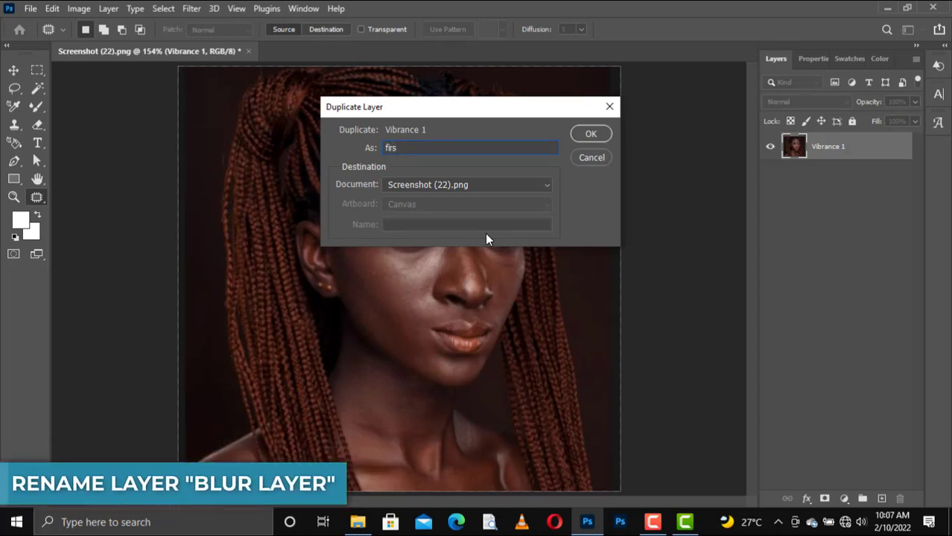
pyautogui.press('BackSpace')
pyautogui.press('BackSpace')
pyautogui.press('BackSpace')
pyautogui.press('BackSpace')
pyautogui.write('blur')
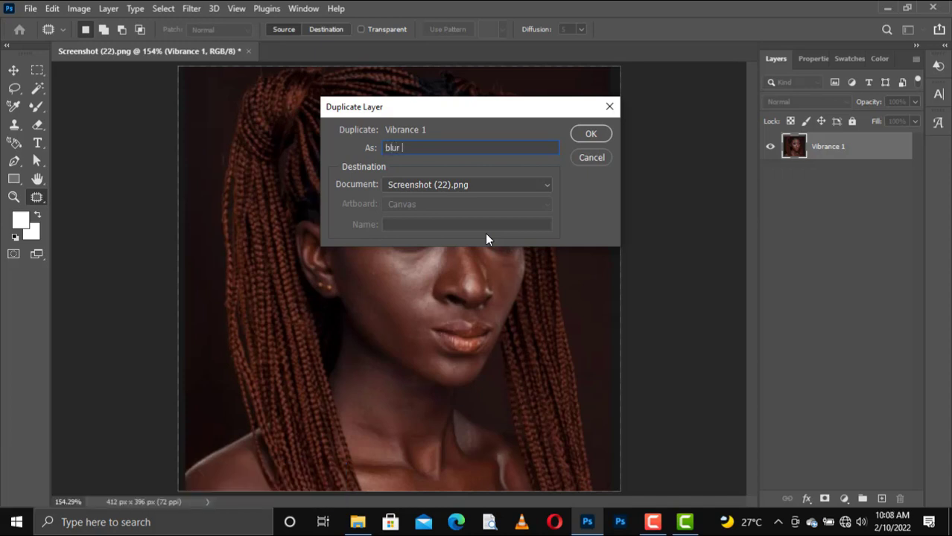
pyautogui.write(' layer')
pyautogui.press('Return')
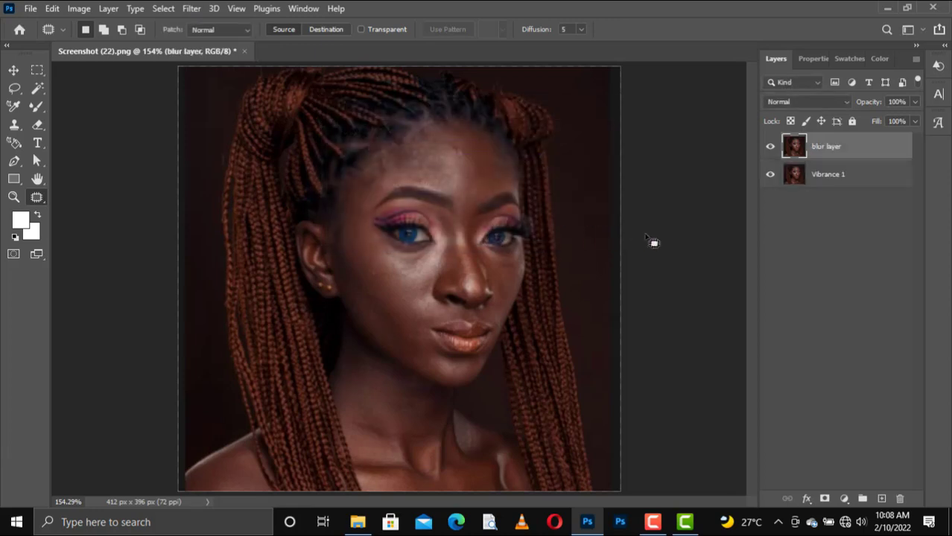
# - Duplicate the blur layer and rename the new copy "add liner light"
pyautogui.hotkey('ctrl', 'j')
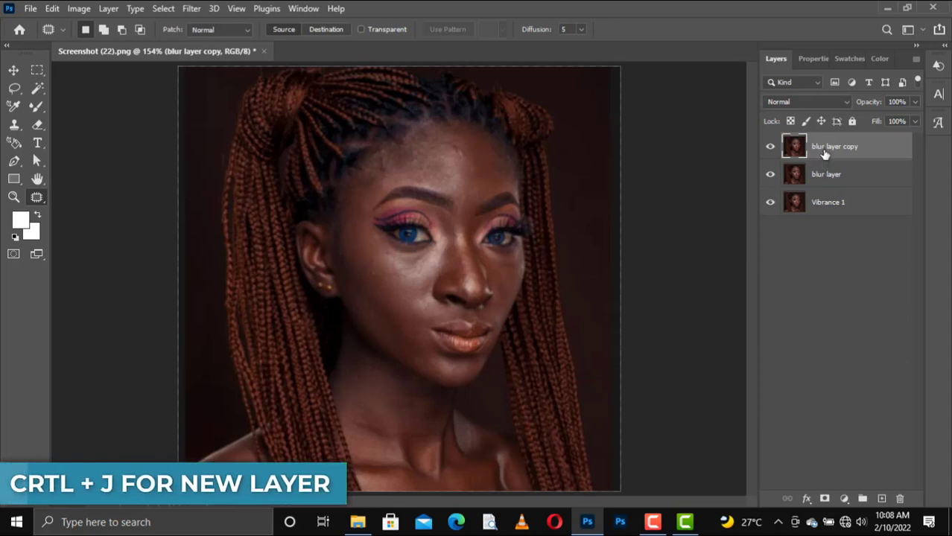
pyautogui.doubleClick(825, 152)
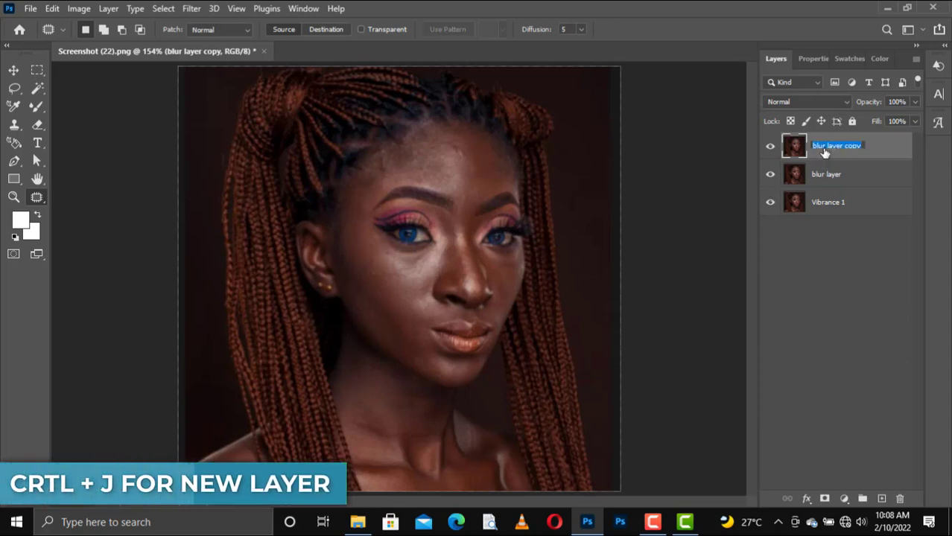
pyautogui.press('BackSpace')
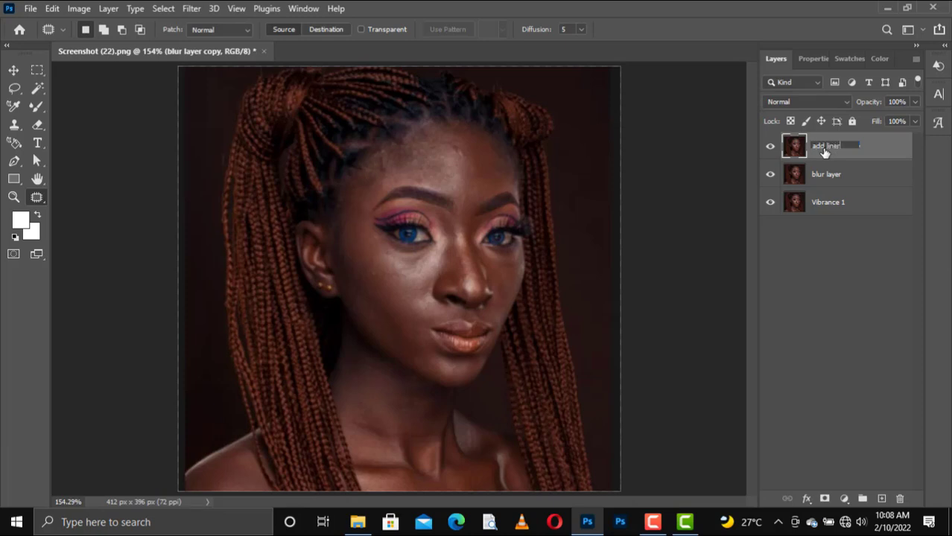
pyautogui.write('lid')
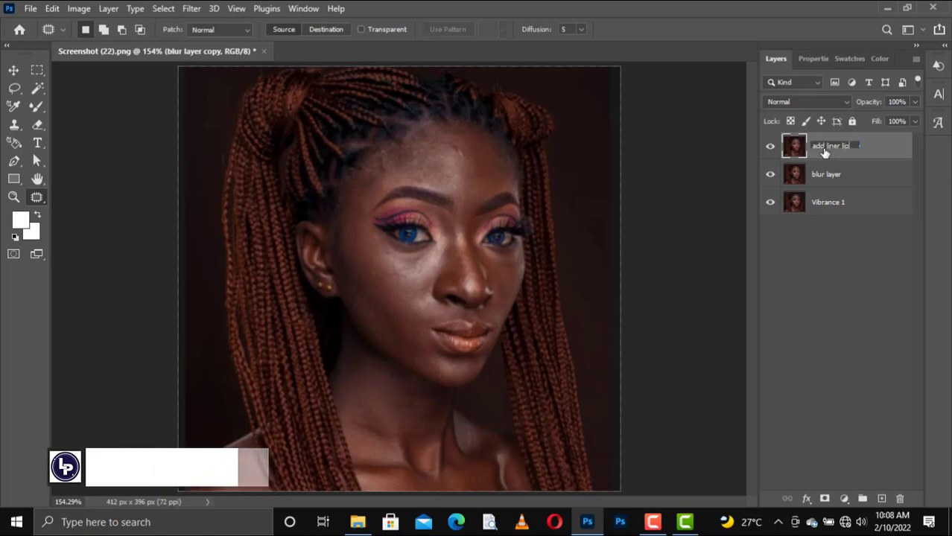
pyautogui.write('ht')
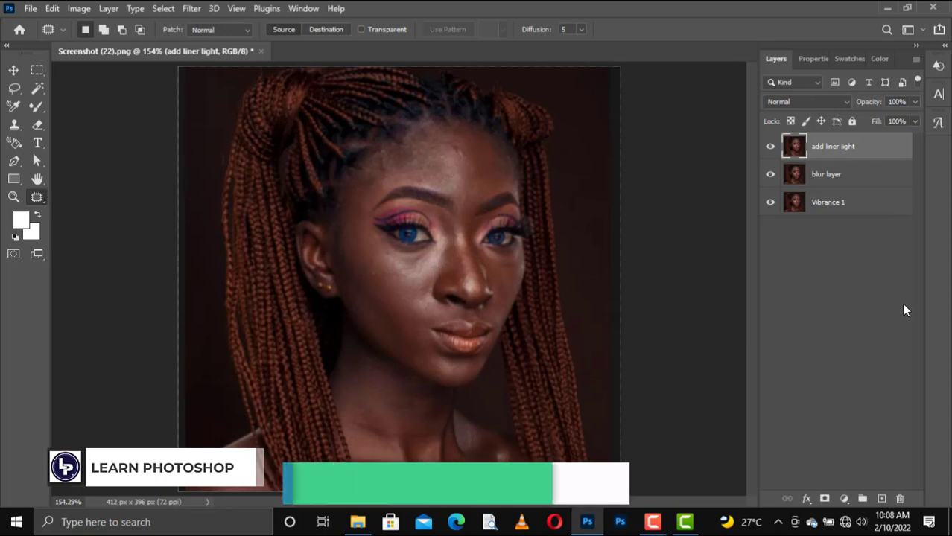
# - Hide the add liner light layer and start a Gaussian Blur on the blur layer
pyautogui.click(846, 185)
pyautogui.click(769, 148)
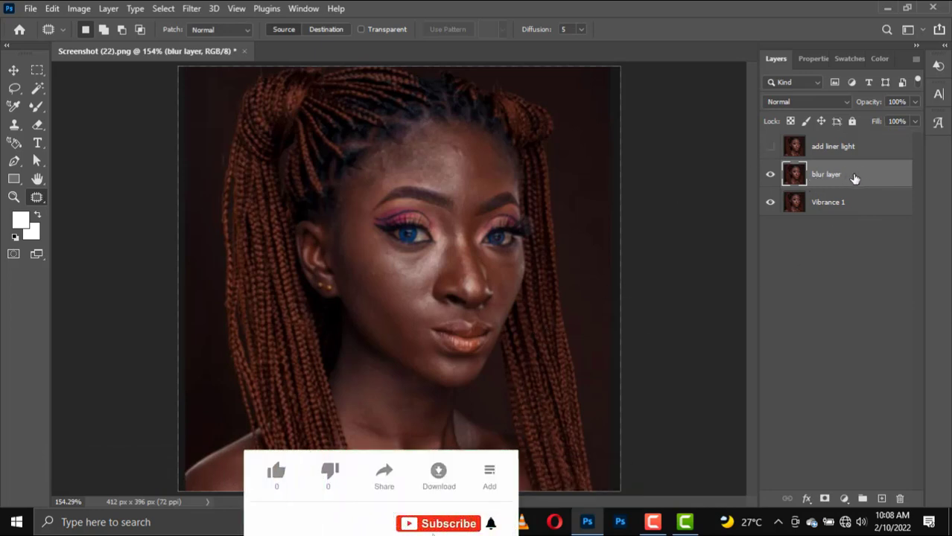
pyautogui.click(198, 10)
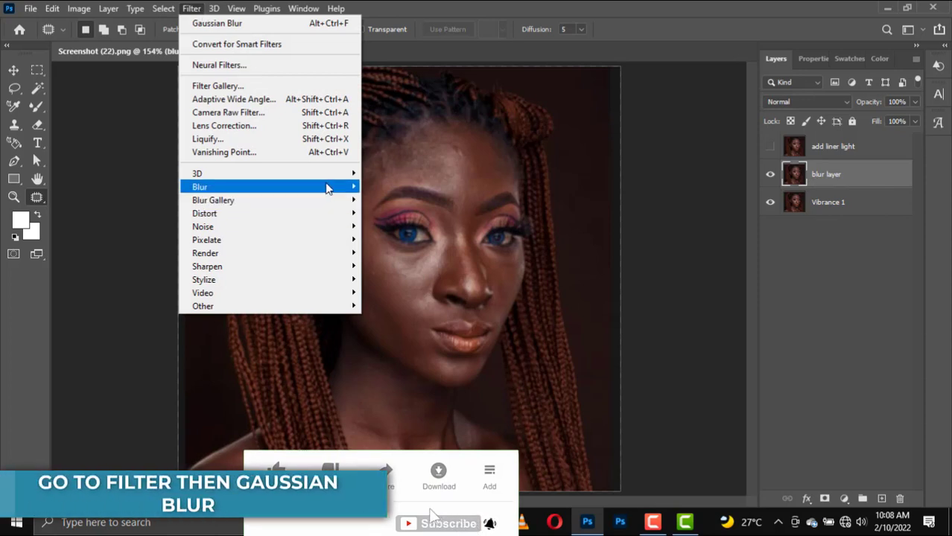
pyautogui.moveTo(327, 188)
pyautogui.click(409, 239)
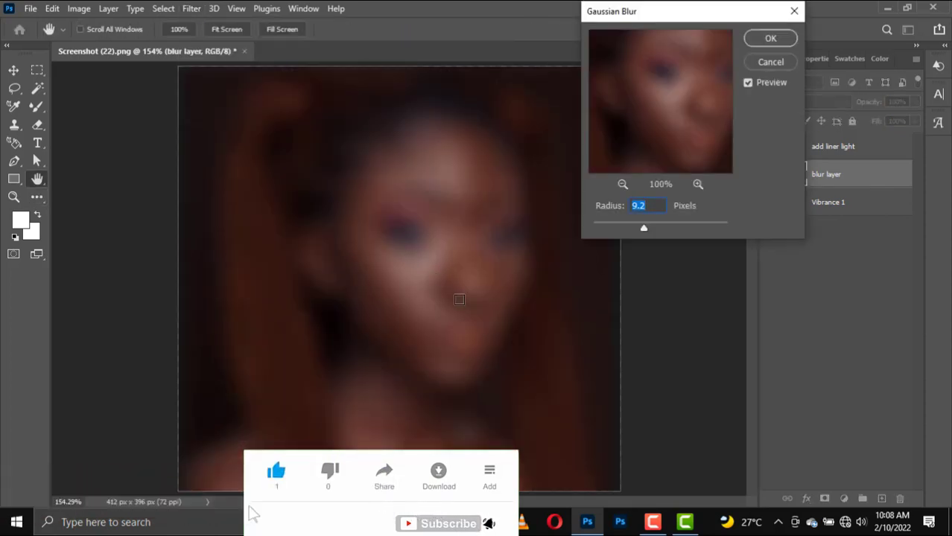
# - Reduce the Gaussian Blur radius so it only slightly softens the facial skin texture, and apply the blur
pyautogui.hotkey('ctrl', '+')
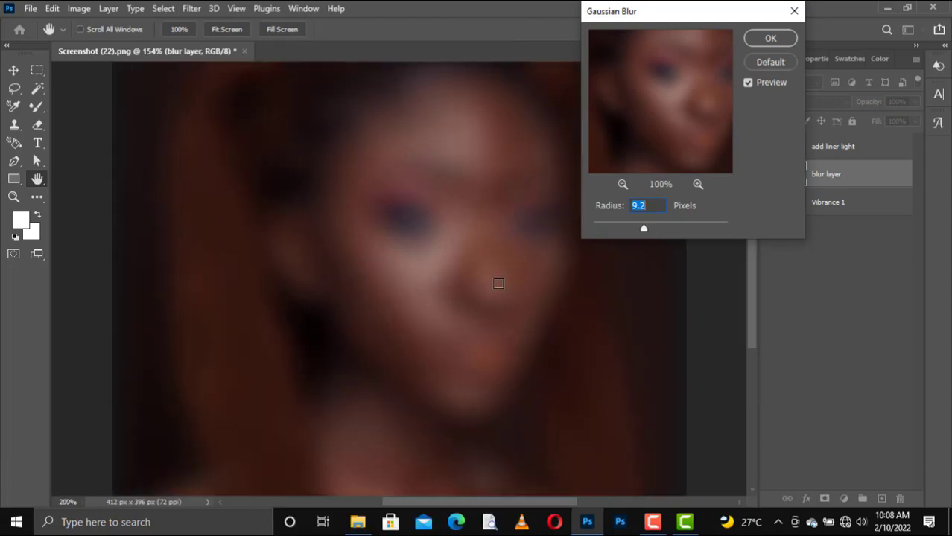
pyautogui.hotkey('ctrl', '+')
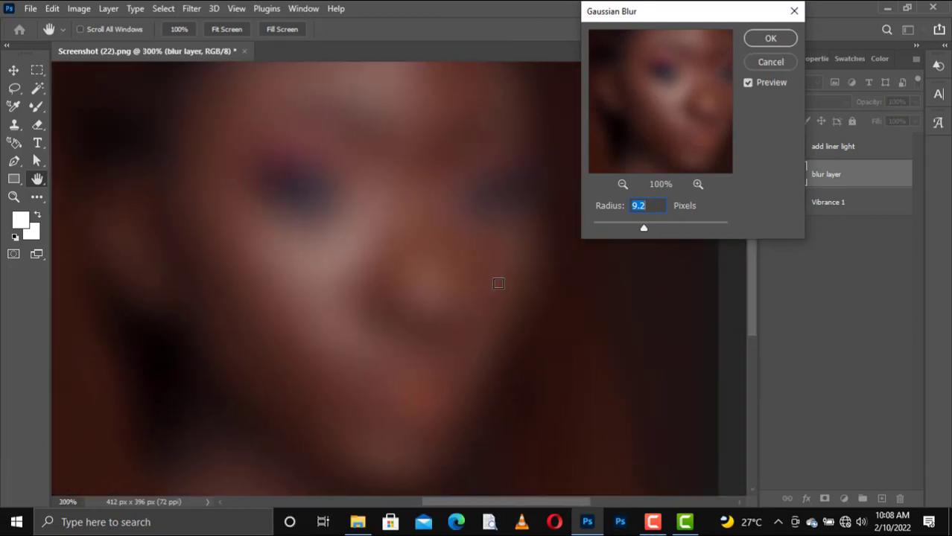
pyautogui.moveTo(644, 228); pyautogui.dragTo(599, 228)
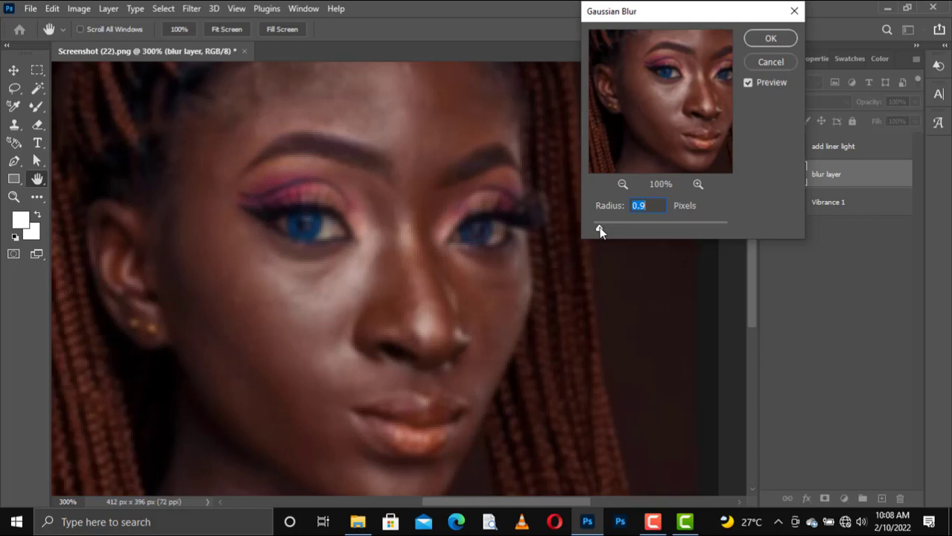
pyautogui.moveTo(599, 227); pyautogui.dragTo(600, 228)
pyautogui.moveTo(601, 228); pyautogui.dragTo(599, 228)
pyautogui.hotkey('ctrl', '+')
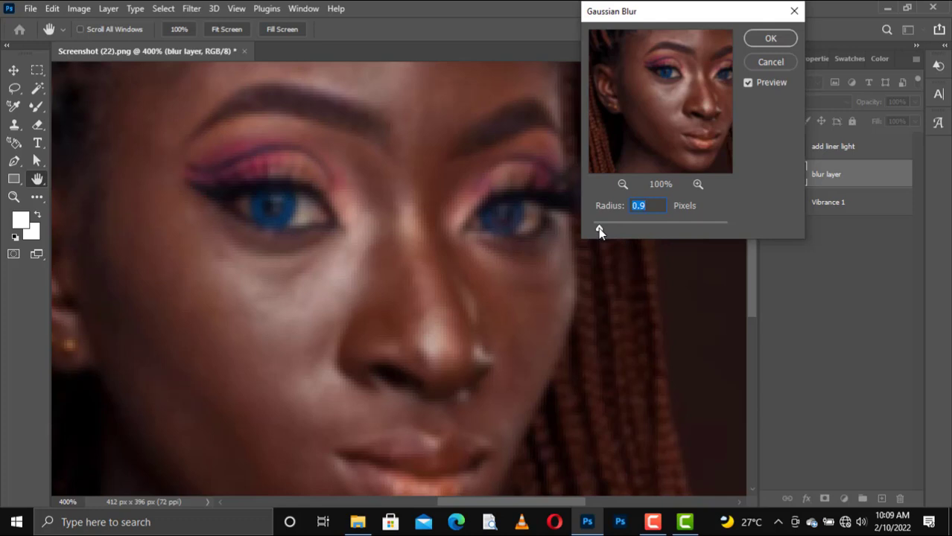
pyautogui.moveTo(599, 228); pyautogui.dragTo(601, 228)
pyautogui.click(795, 40)
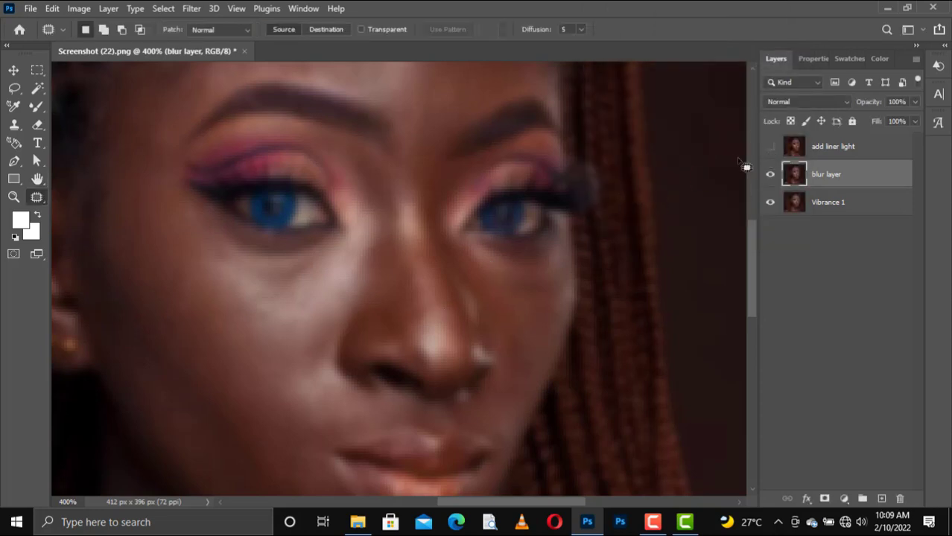
# - Compare the face with and without the blur by toggling the add liner light layer's visibility
pyautogui.click(771, 148)
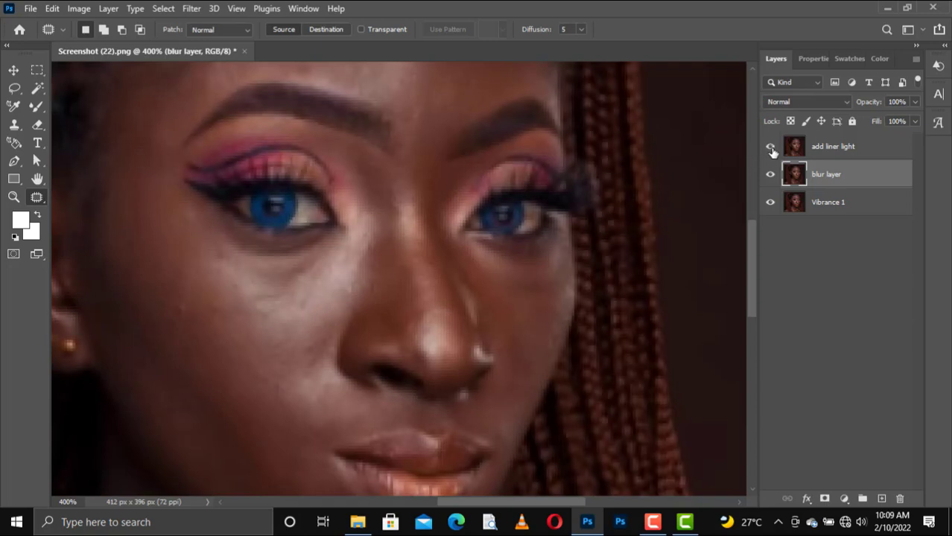
pyautogui.click(771, 148)
pyautogui.click(771, 148)
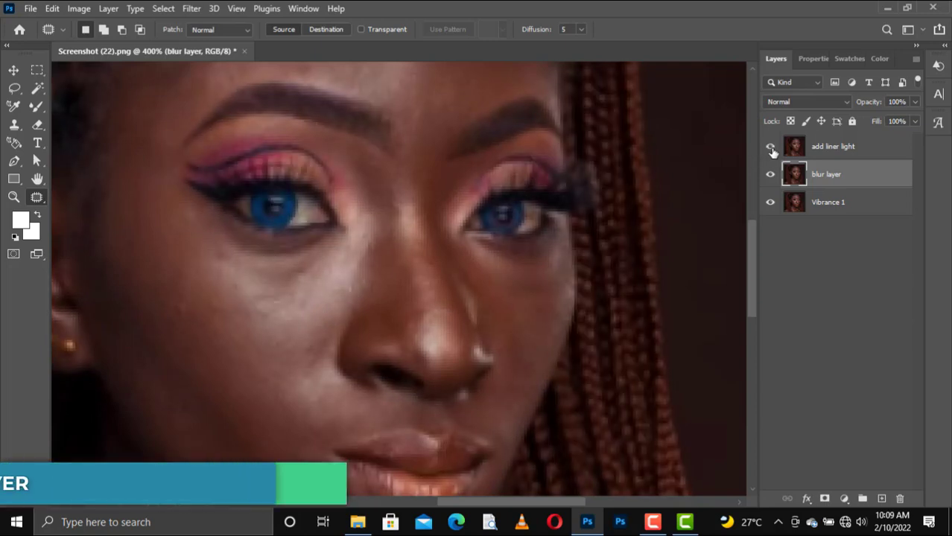
pyautogui.click(772, 149)
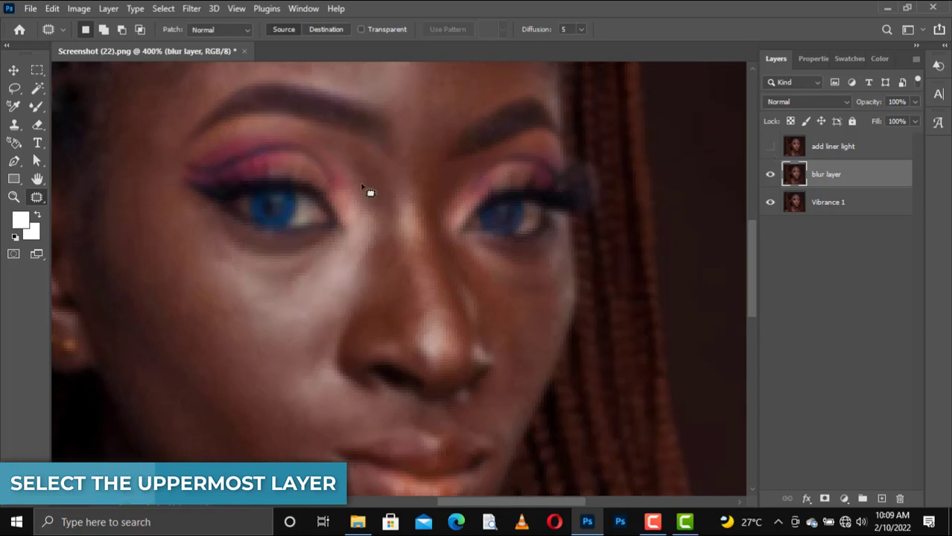
# - Show the add liner light layer and use Apply Image on it with the blur layer as source, inverted, with Add blending
pyautogui.click(832, 149)
pyautogui.click(771, 147)
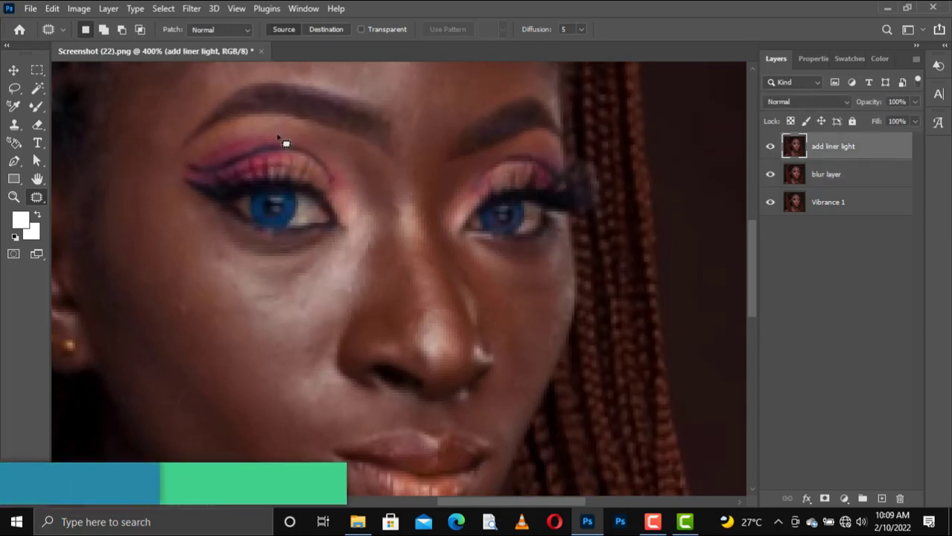
pyautogui.click(79, 8)
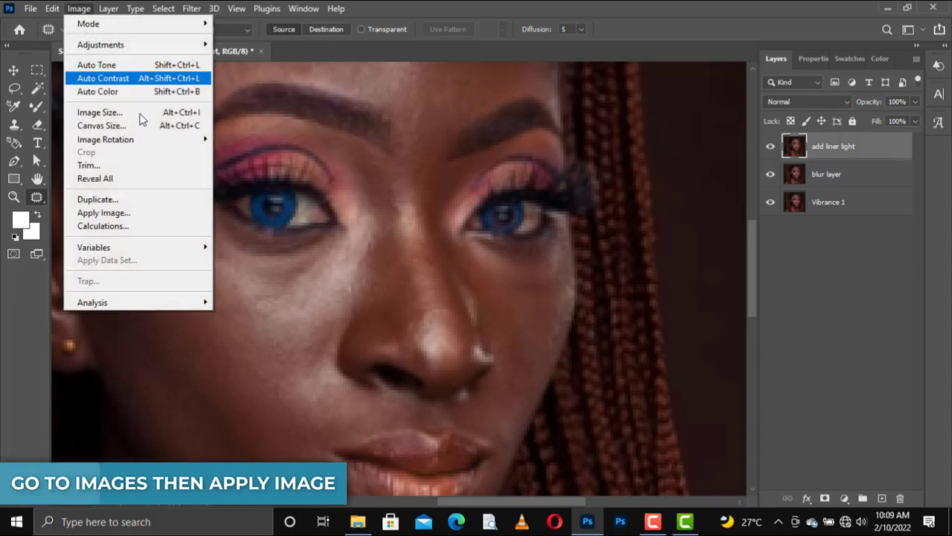
pyautogui.click(125, 215)
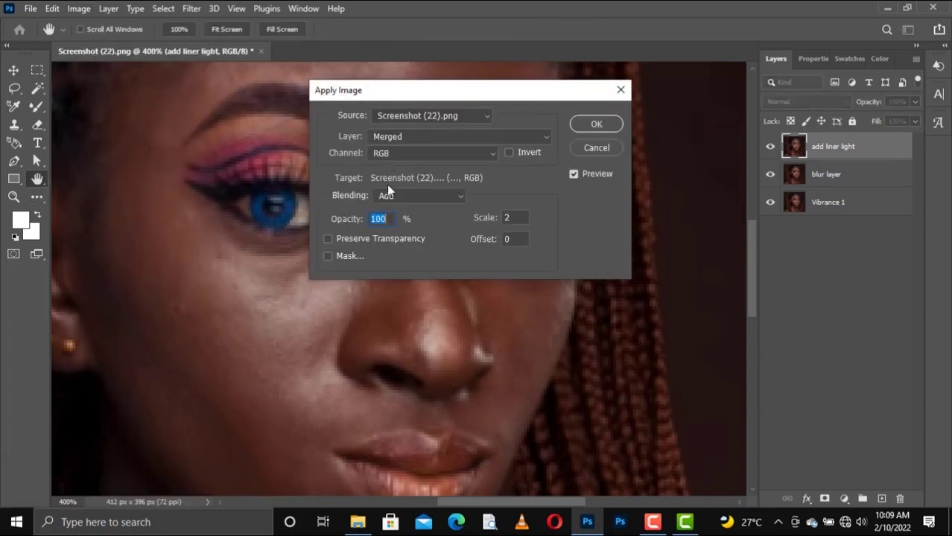
pyautogui.click(419, 200)
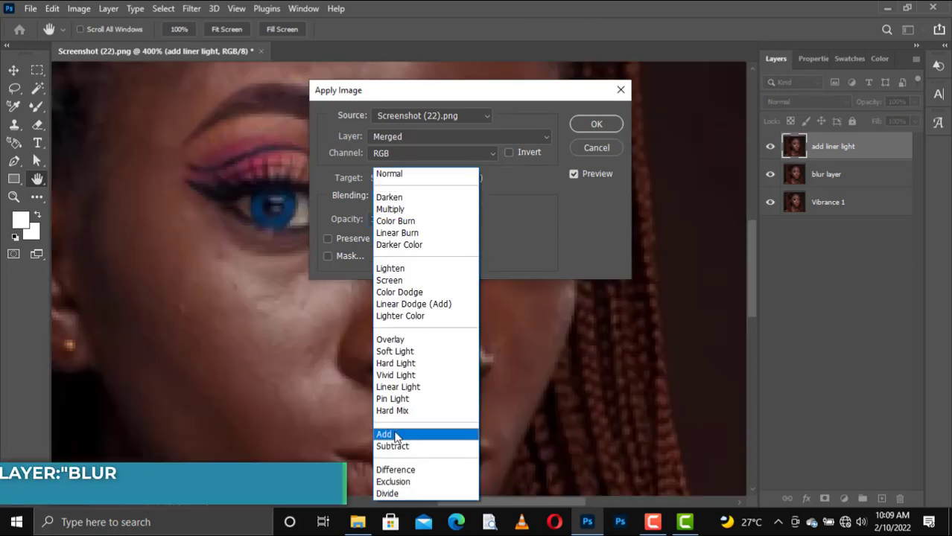
pyautogui.click(395, 436)
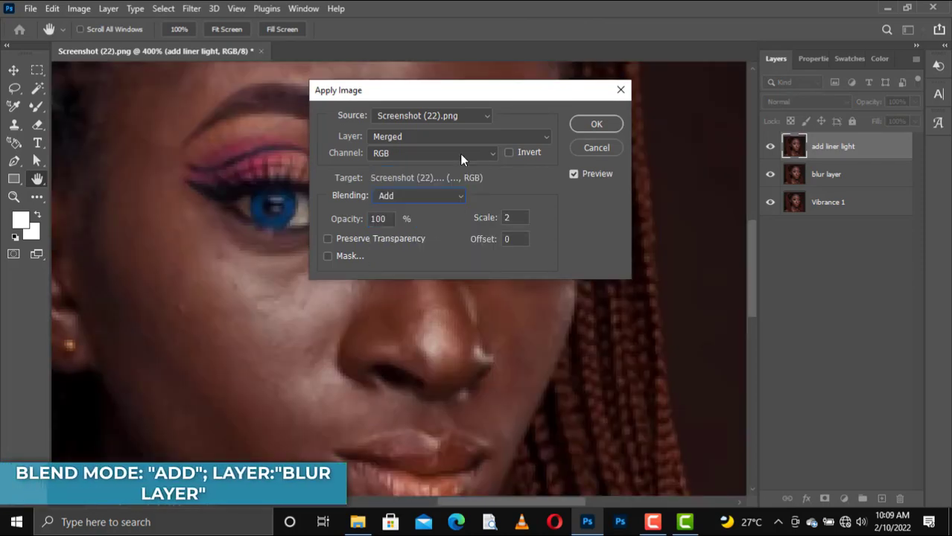
pyautogui.click(426, 138)
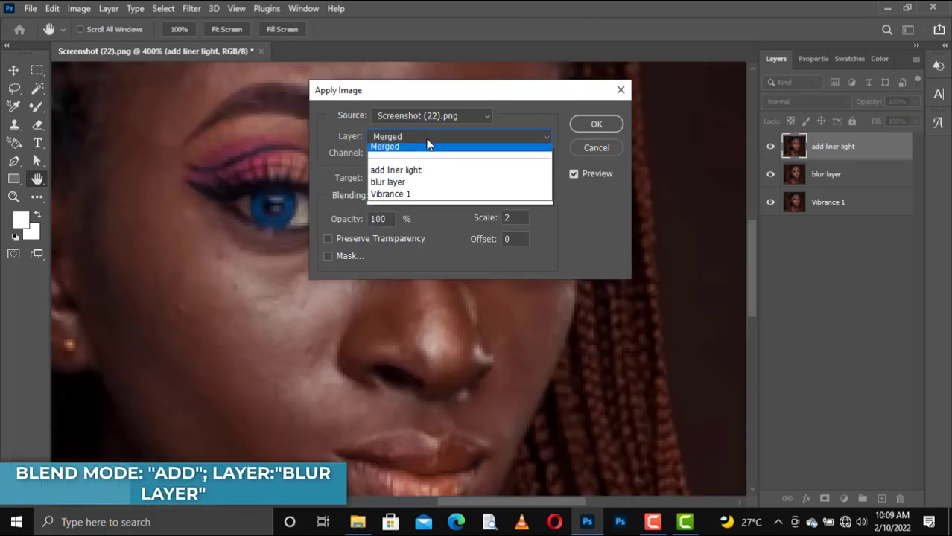
pyautogui.click(409, 186)
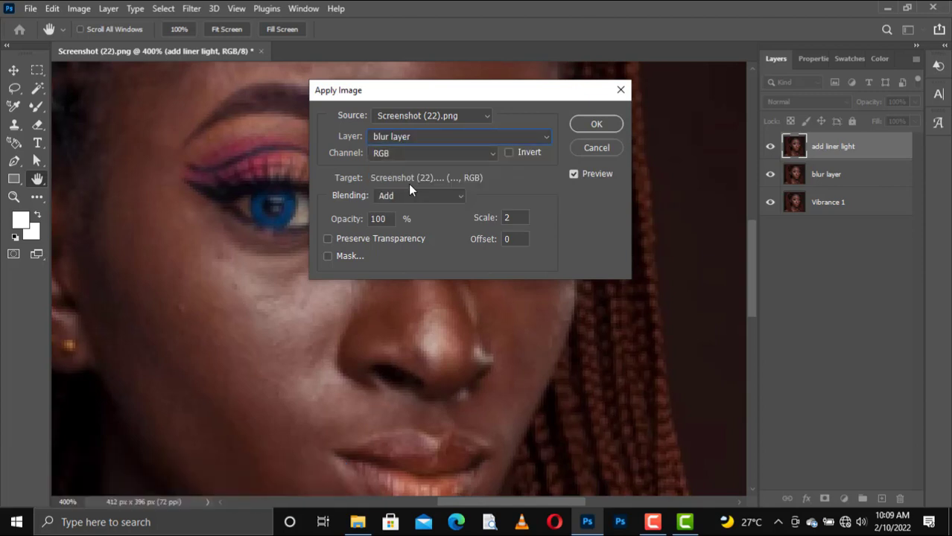
pyautogui.click(509, 151)
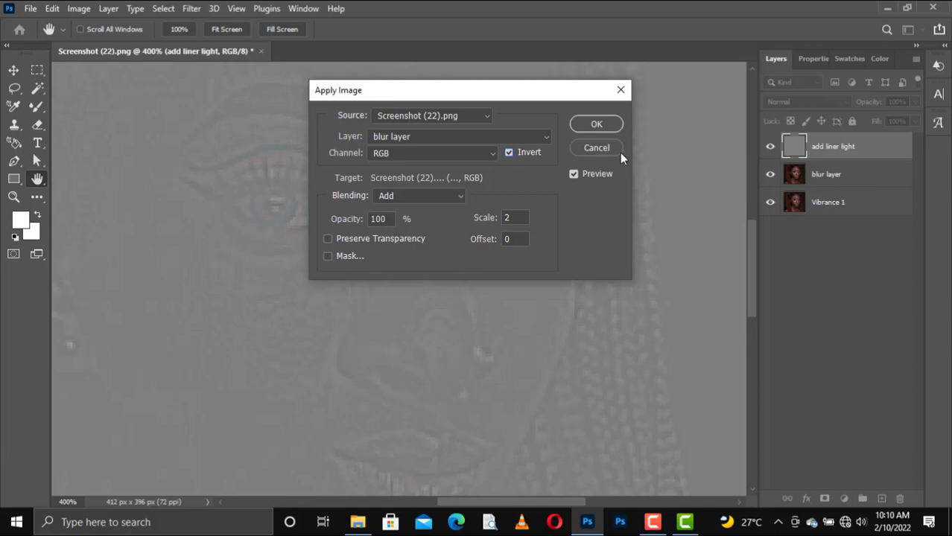
pyautogui.click(596, 126)
# - Set the blend mode of the add liner light layer to Linear Light
pyautogui.press('j')
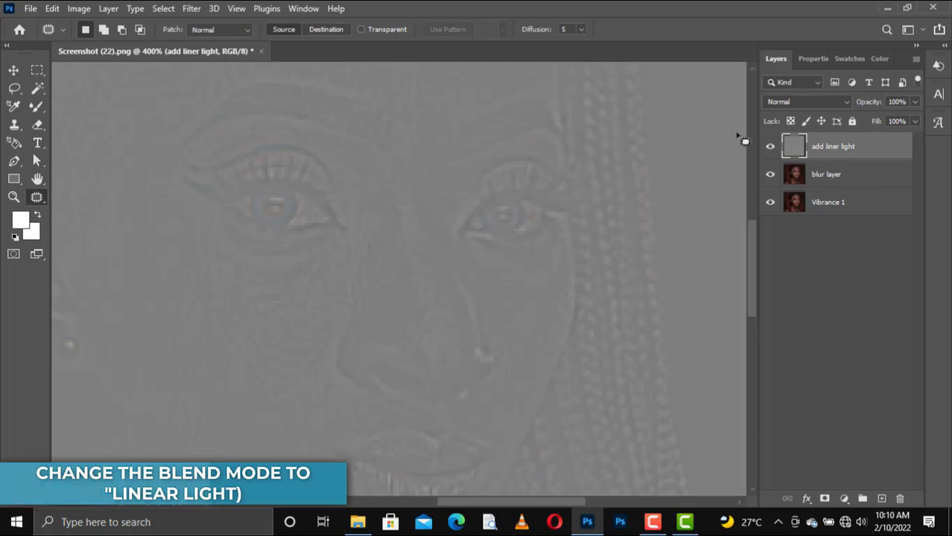
pyautogui.click(796, 101)
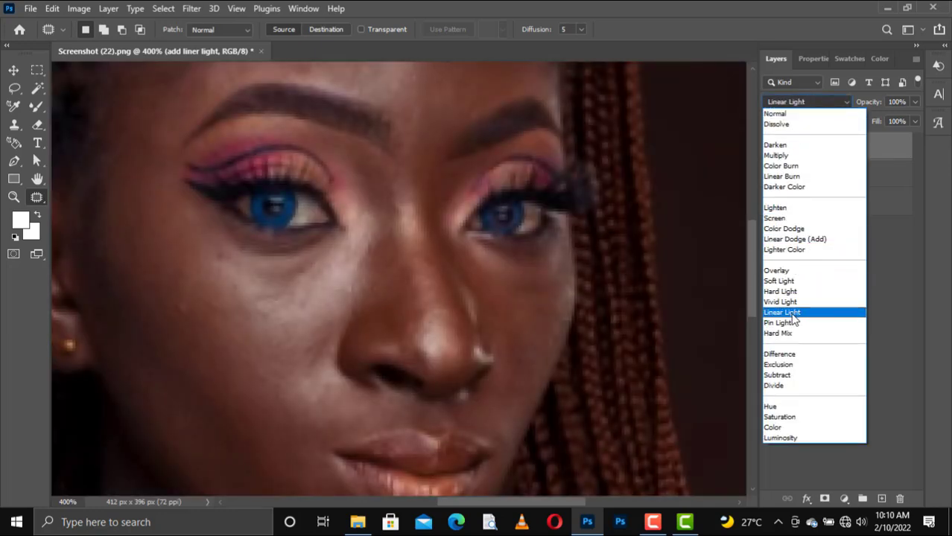
pyautogui.click(790, 313)
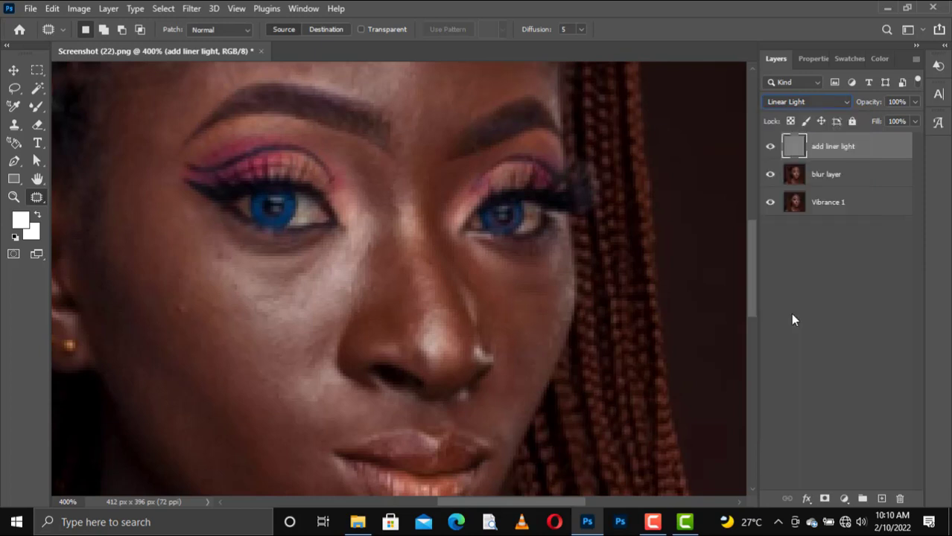
# - Select the blur layer and activate the Mixer Brush tool for smoothing the skin
pyautogui.click(829, 184)
pyautogui.press('l')
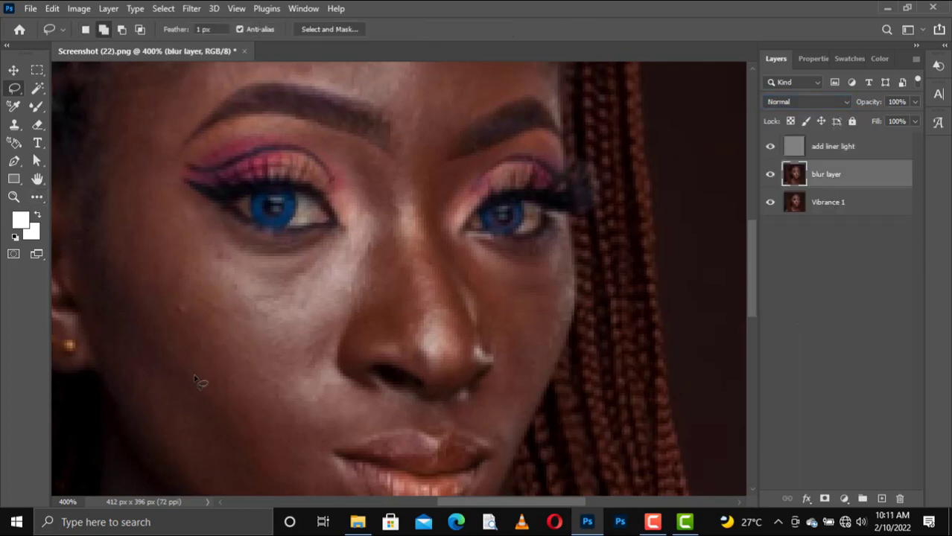
pyautogui.press('b')
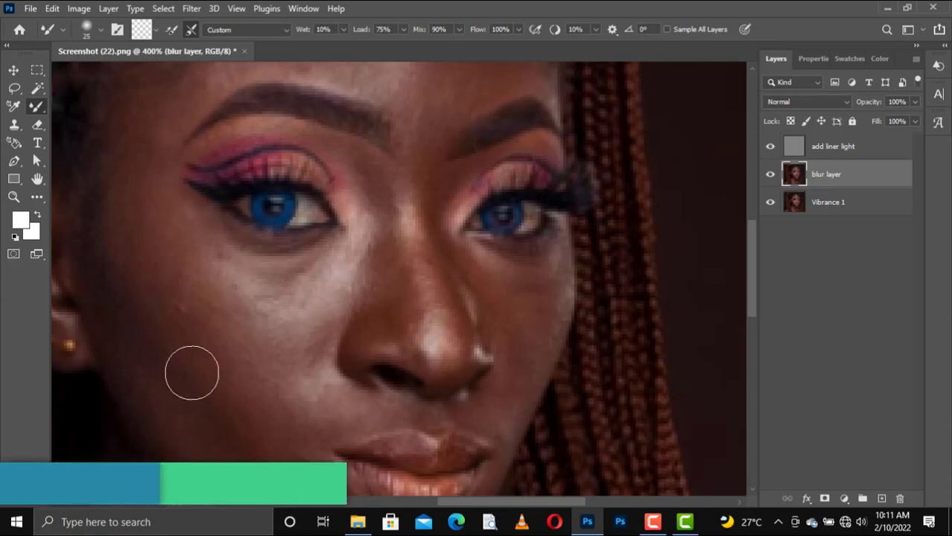
pyautogui.rightClick(43, 111)
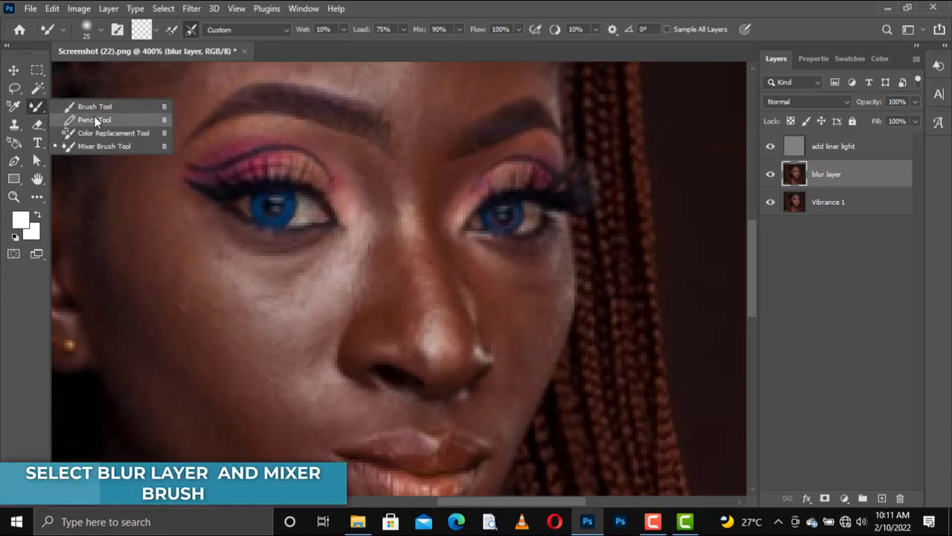
pyautogui.click(100, 147)
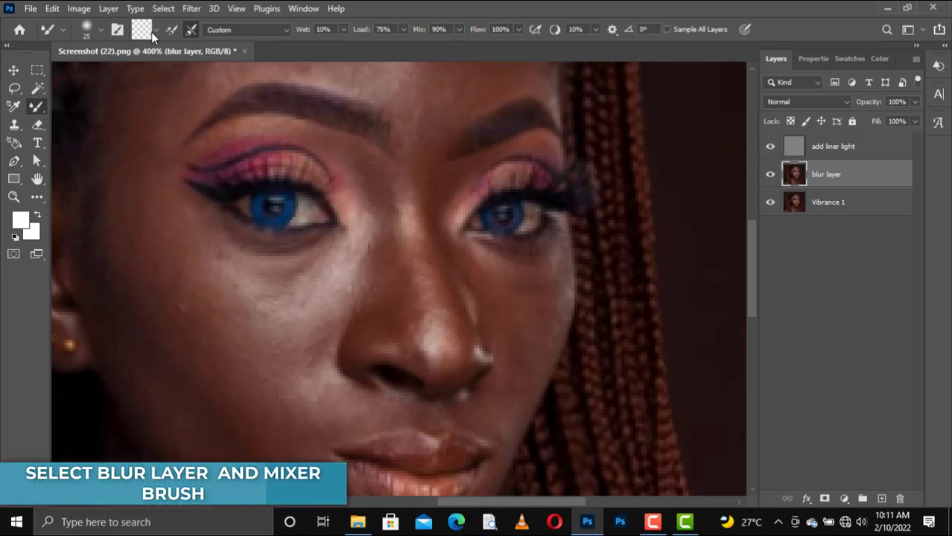
pyautogui.click(151, 32)
pyautogui.click(156, 32)
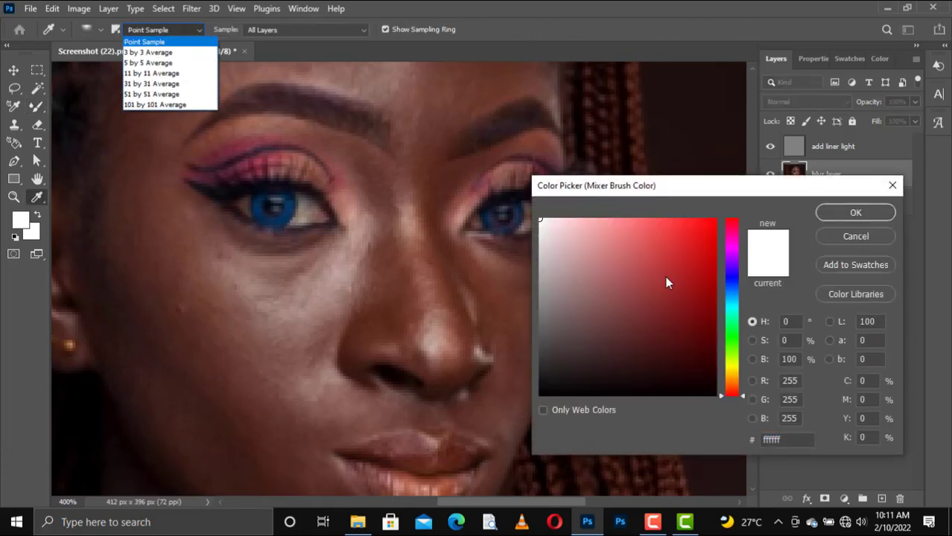
pyautogui.click(860, 233)
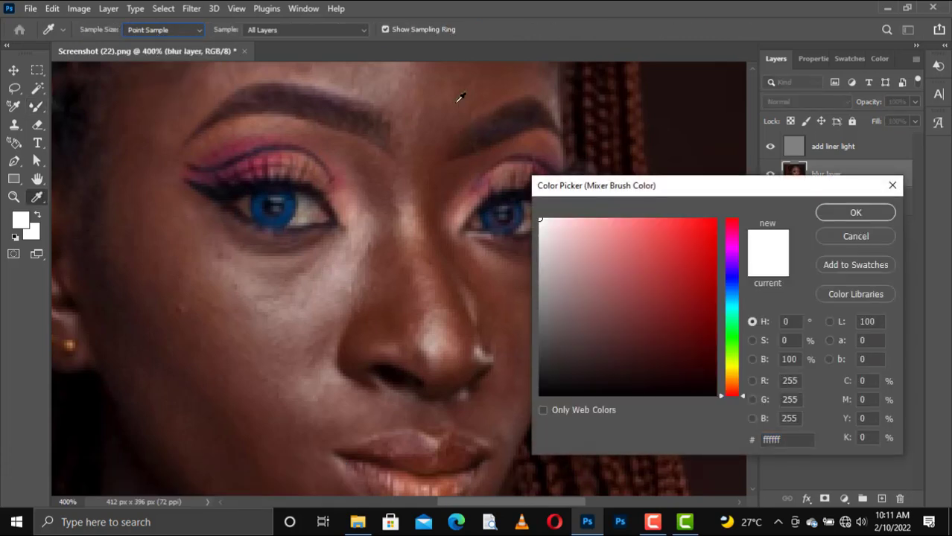
pyautogui.click(841, 236)
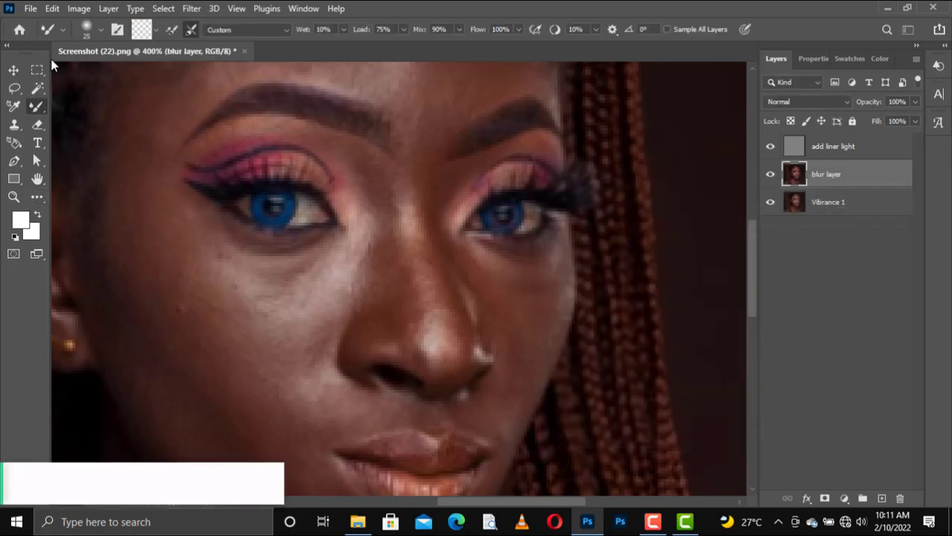
# - Clean the Mixer Brush so that it carries no loaded paint
pyautogui.click(157, 30)
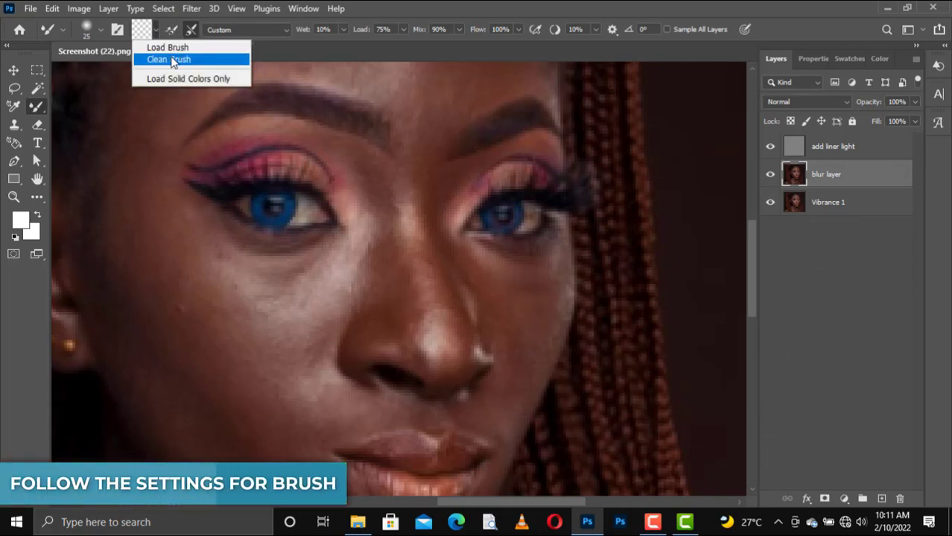
pyautogui.click(152, 58)
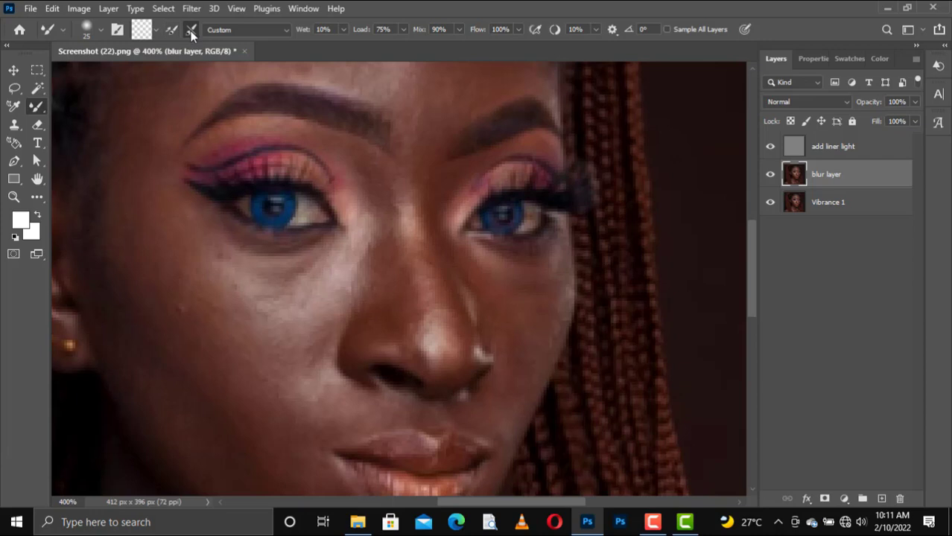
pyautogui.click(171, 31)
pyautogui.click(156, 31)
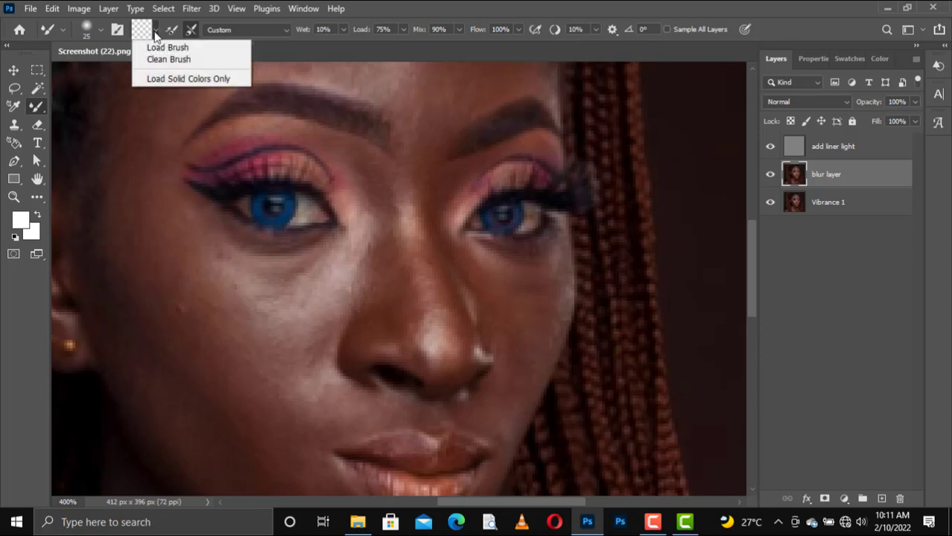
pyautogui.click(243, 37)
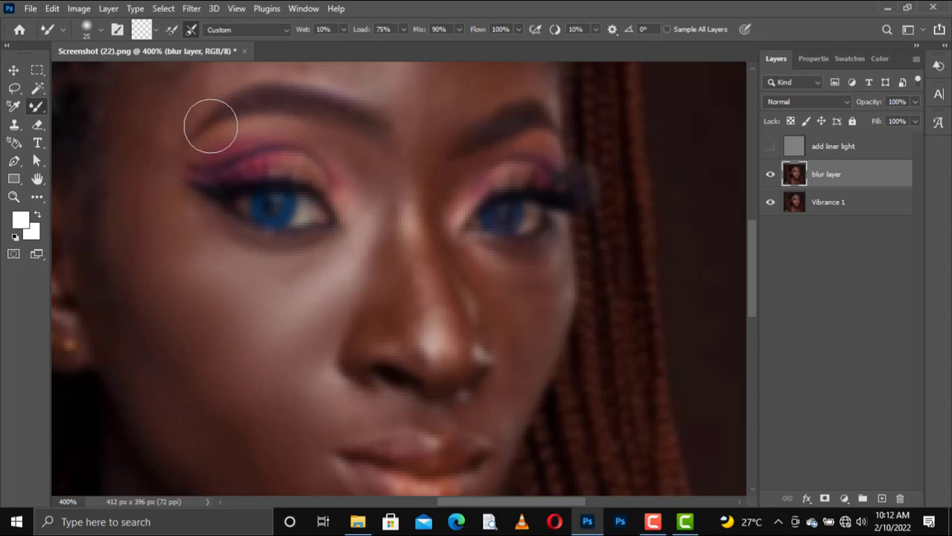
# - Blend the uneven skin tones across the forehead on the blur layer with the Mixer Brush
pyautogui.scroll(3, 165, 128)
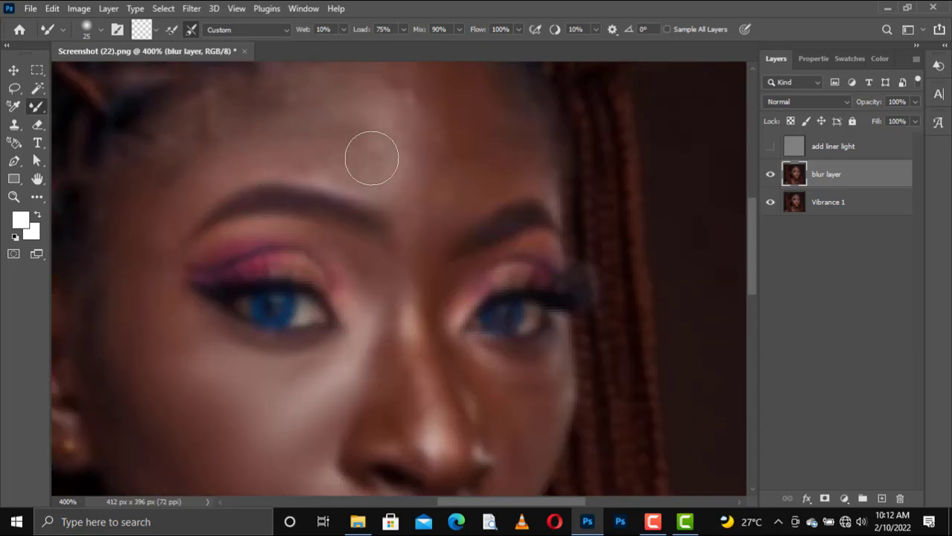
pyautogui.scroll(3, 371, 159)
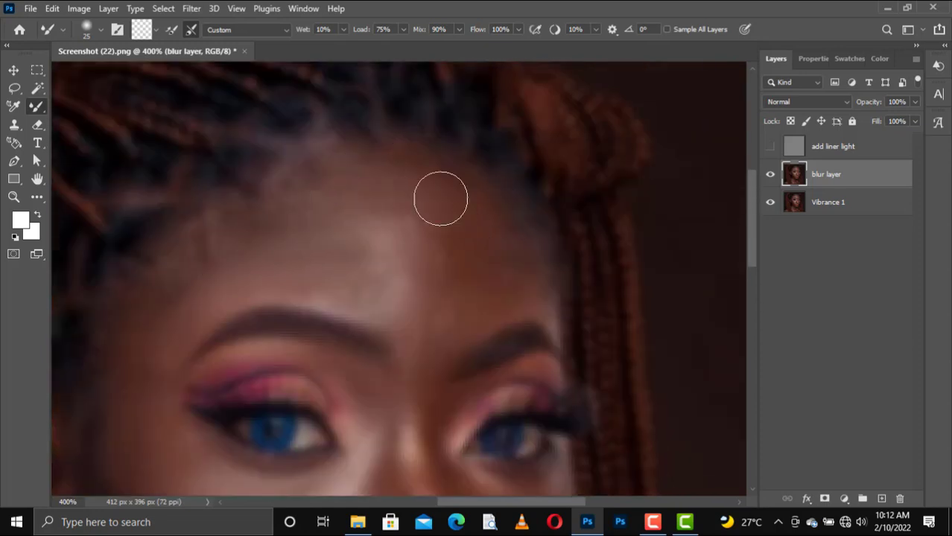
pyautogui.moveTo(441, 275); pyautogui.dragTo(515, 269)
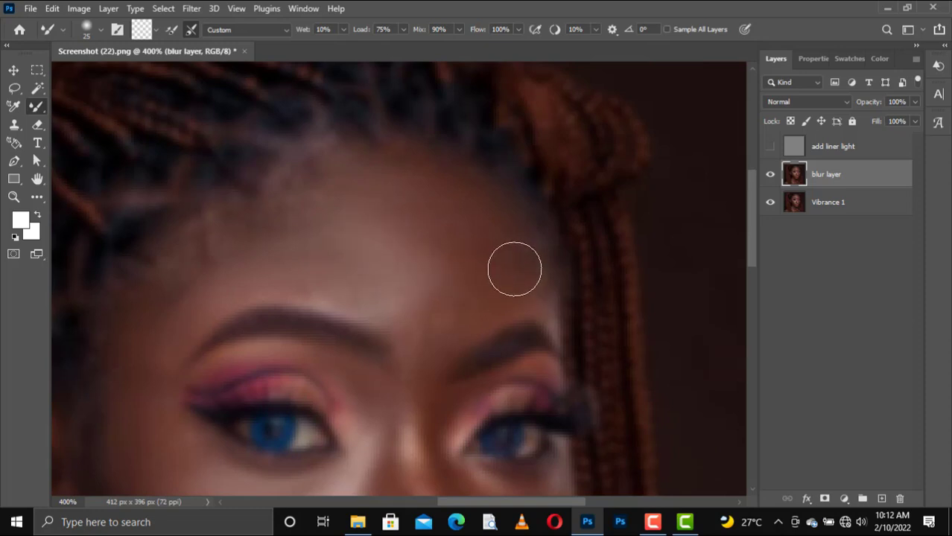
pyautogui.moveTo(402, 283); pyautogui.dragTo(382, 316)
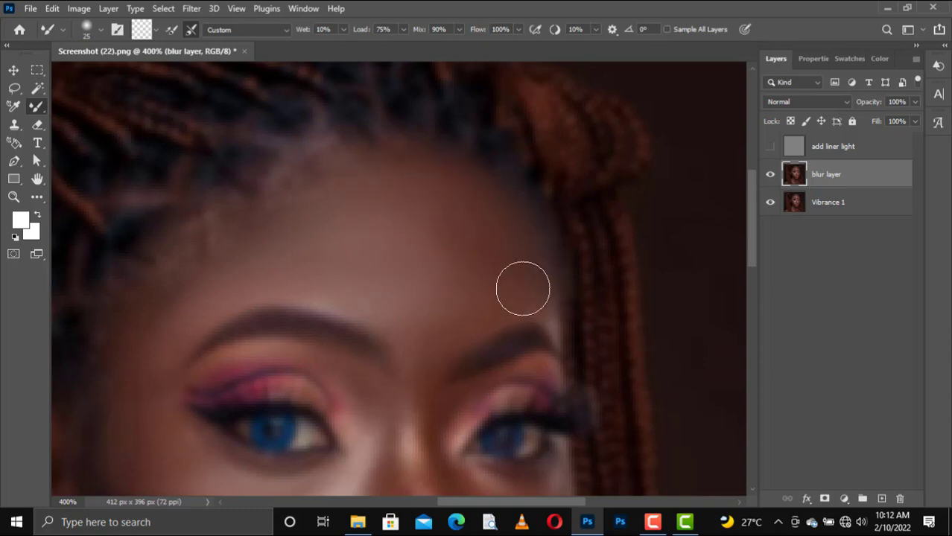
# - Smooth the skin between the brows, along the nose, and on the cheek beside the nose with the Mixer Brush
pyautogui.hscroll(3, 424, 313)
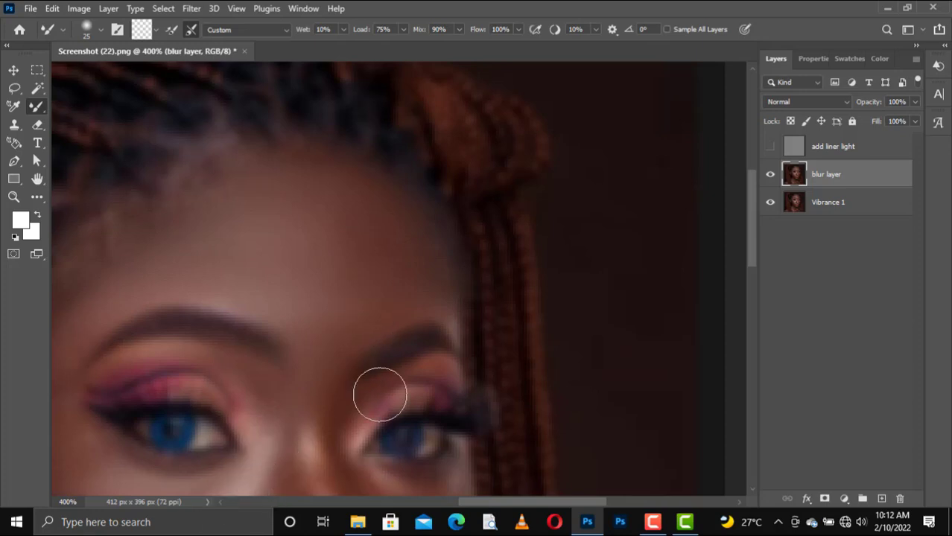
pyautogui.scroll(-2, 307, 333)
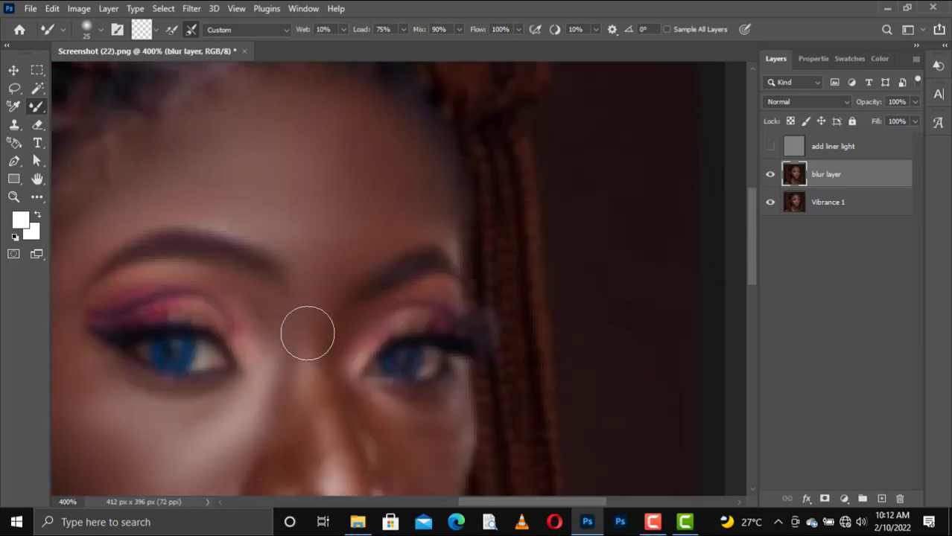
pyautogui.scroll(-1, 282, 436)
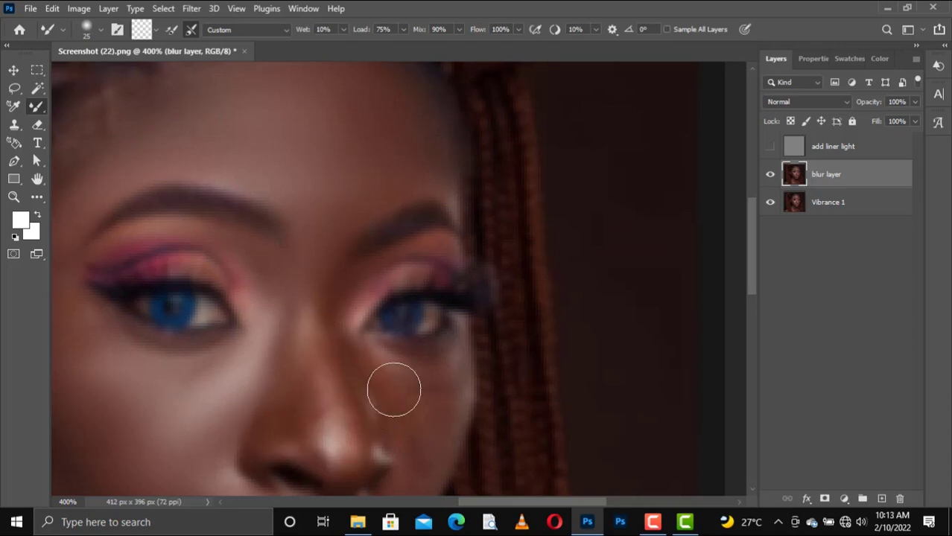
pyautogui.scroll(-2, 347, 350)
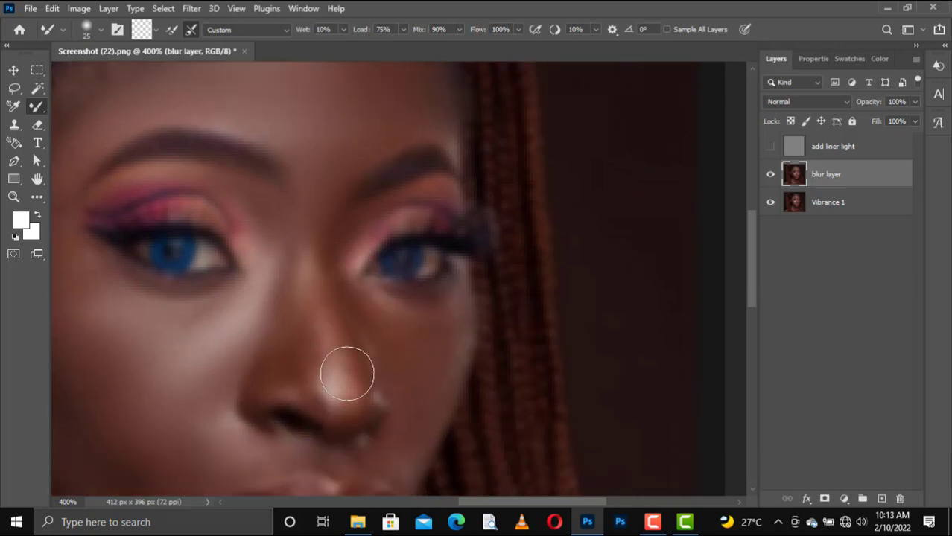
pyautogui.scroll(-1, 442, 437)
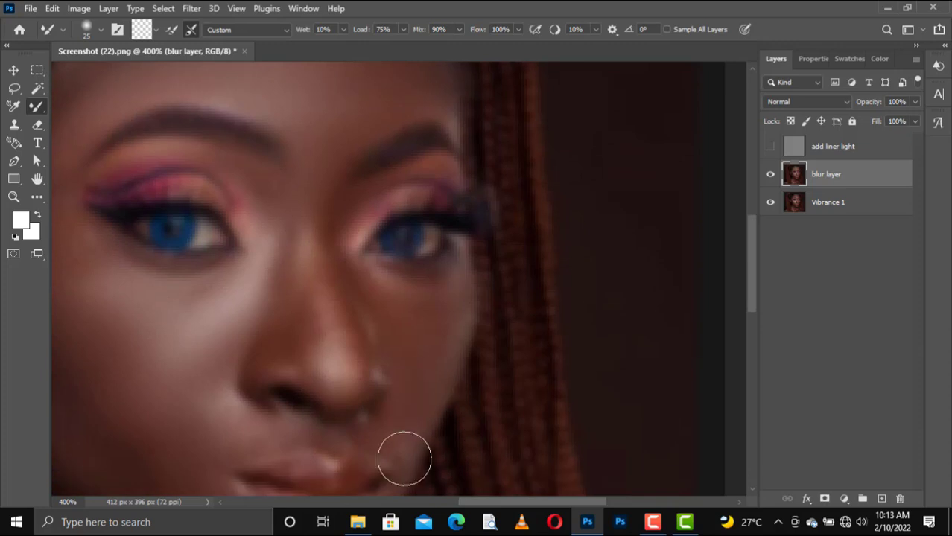
pyautogui.scroll(-1, 424, 391)
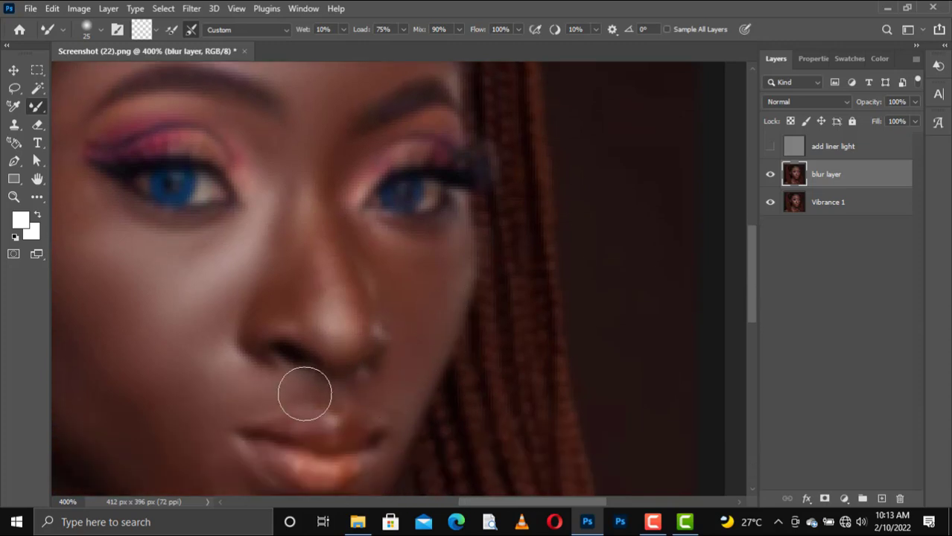
# - Blend the skin tones around the lips and over the chin with the Mixer Brush
pyautogui.scroll(-2, 195, 373)
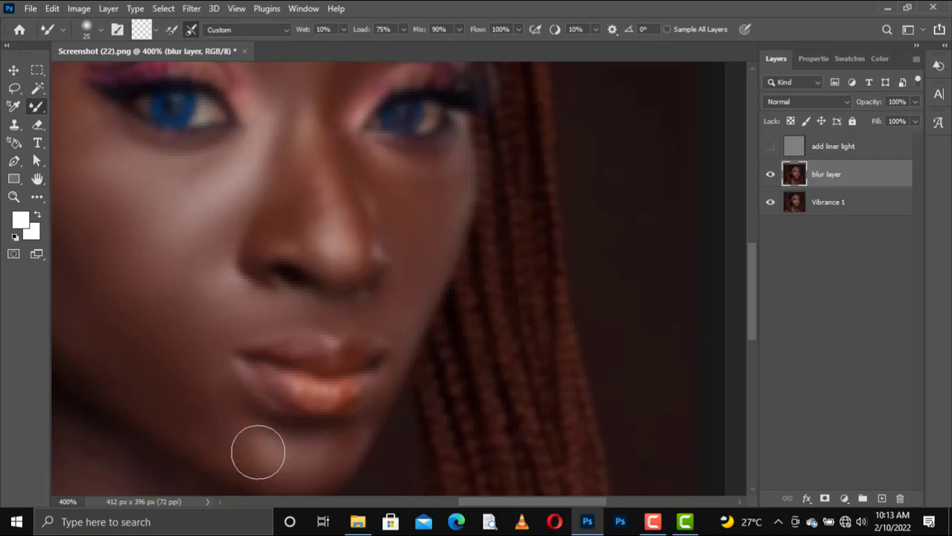
pyautogui.scroll(-2, 276, 464)
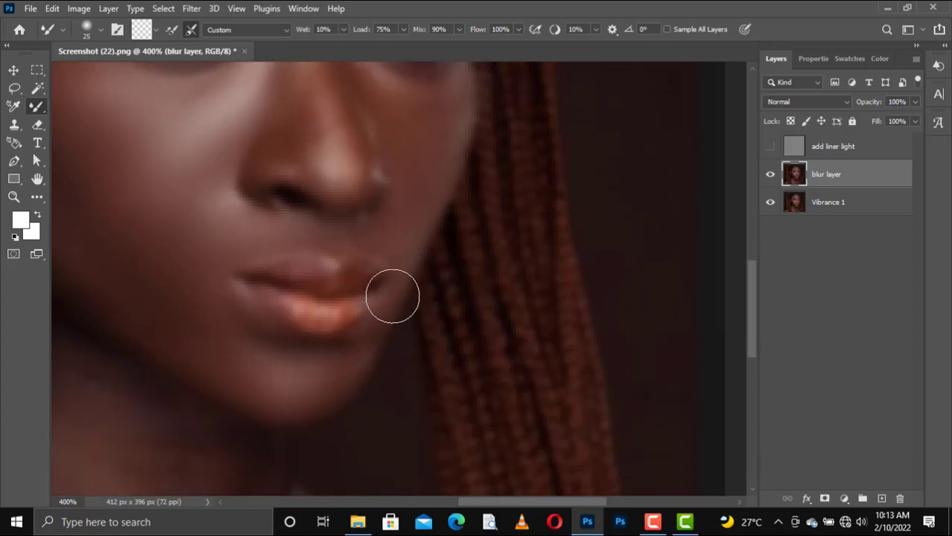
pyautogui.scroll(-2, 238, 391)
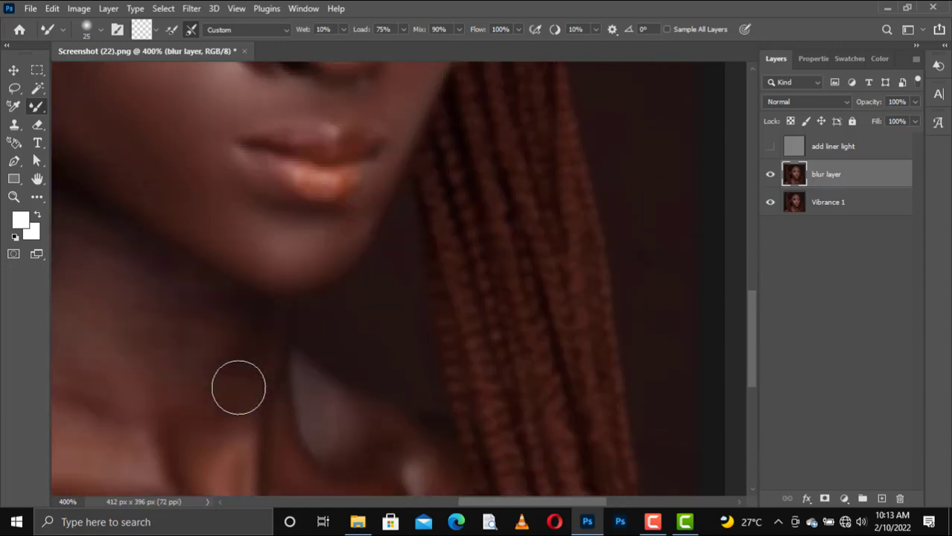
# - Smooth the jawline, neck and upper chest skin on the blur layer with the Mixer Brush
pyautogui.scroll(2, 236, 384)
pyautogui.hscroll(-3, 236, 384)
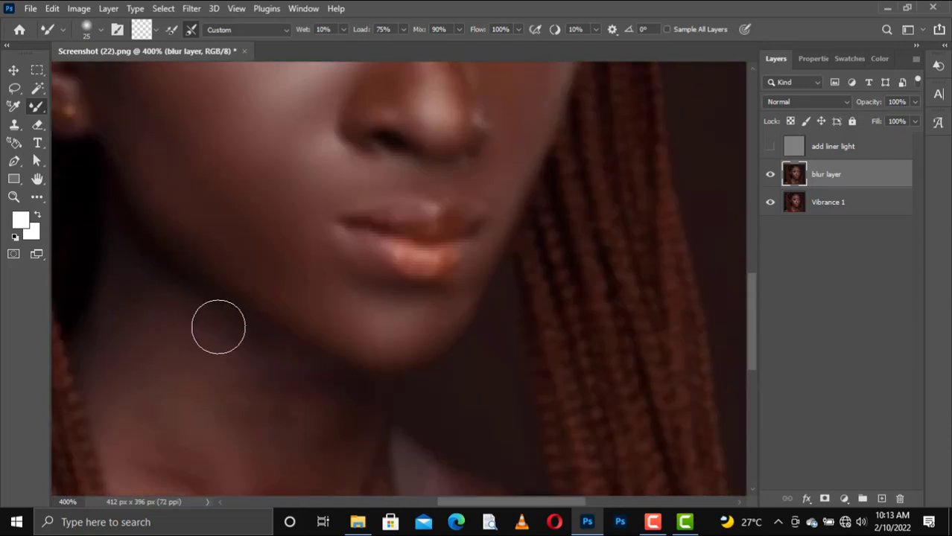
pyautogui.scroll(-2, 246, 410)
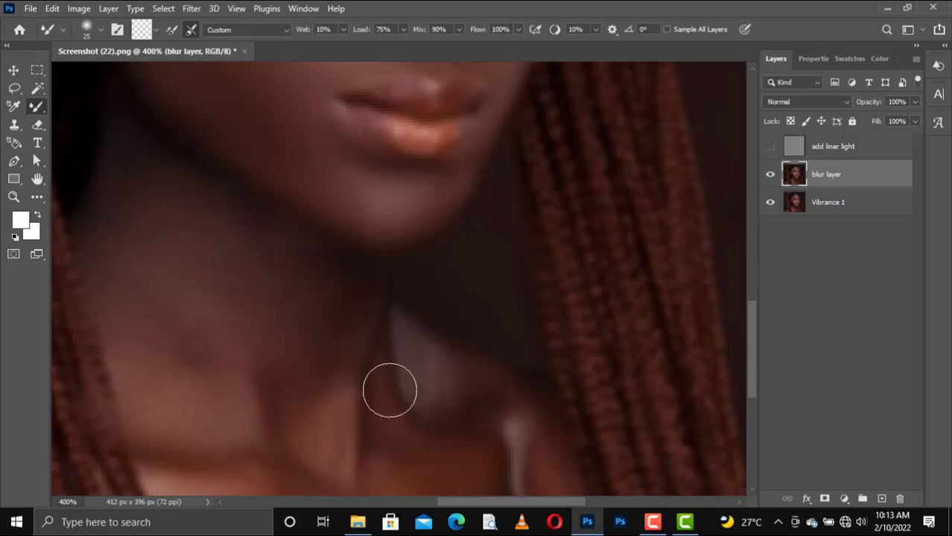
pyautogui.scroll(-3, 471, 444)
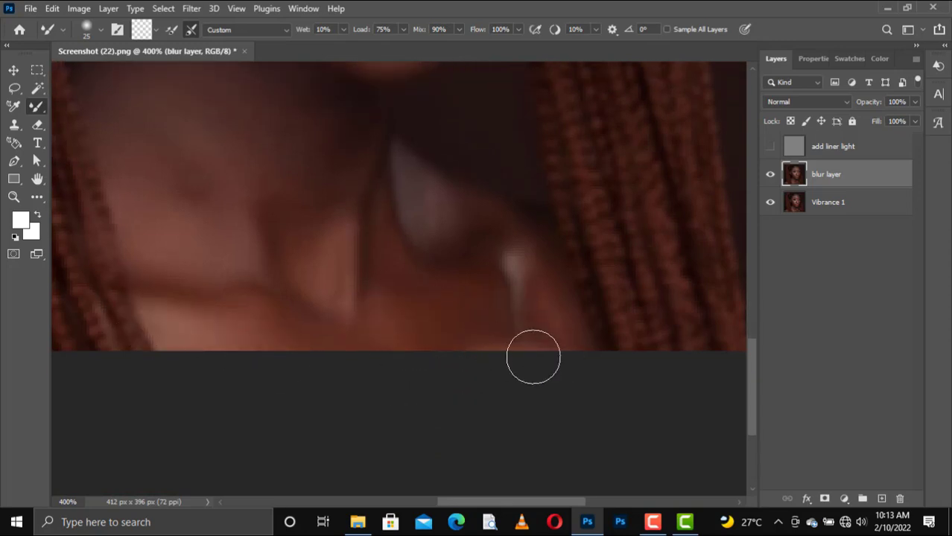
pyautogui.scroll(3, 561, 304)
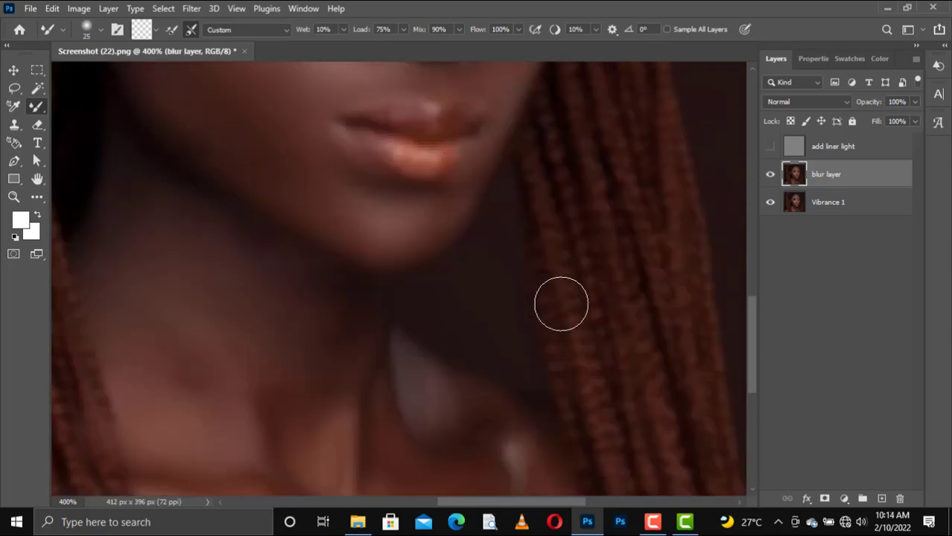
# - Show the add liner light layer over the smoothed blur layer, with the whole portrait in view
pyautogui.hotkey('ctrl', '0')
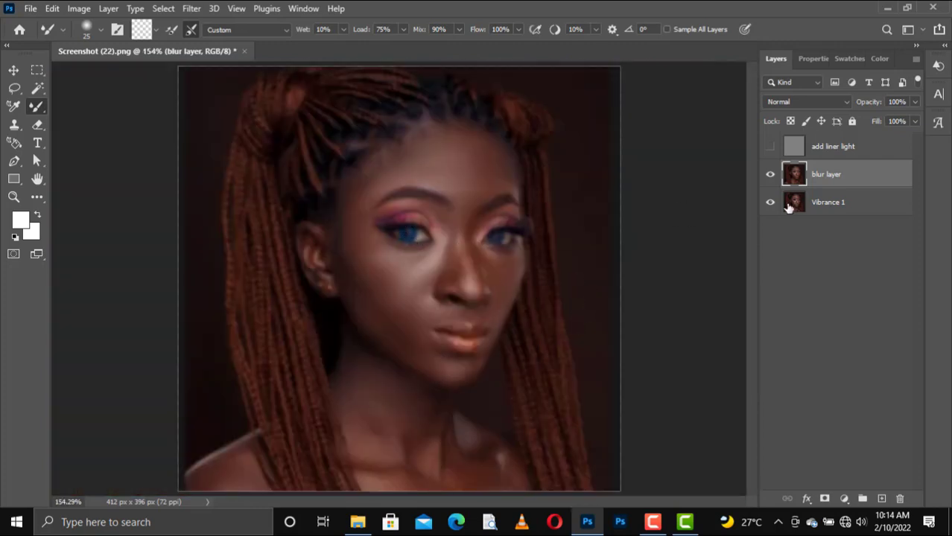
pyautogui.click(772, 148)
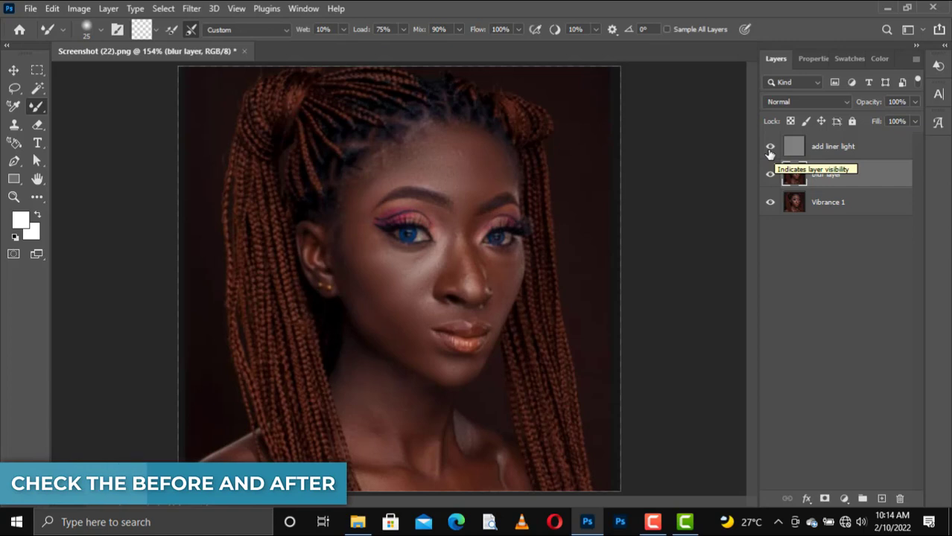
pyautogui.click(772, 147)
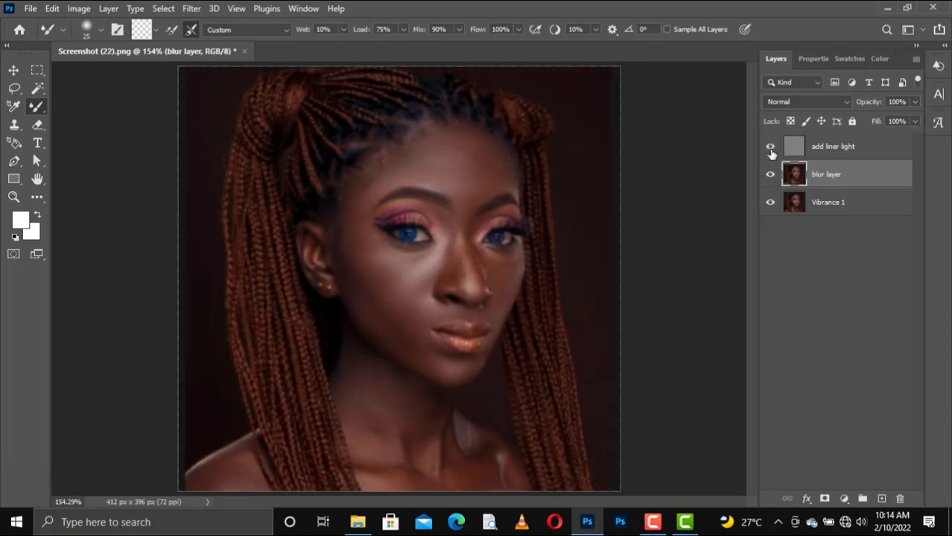
# - Compare the portrait before and after smoothing by toggling the visibility of the blur and add liner light layers
pyautogui.click(771, 177)
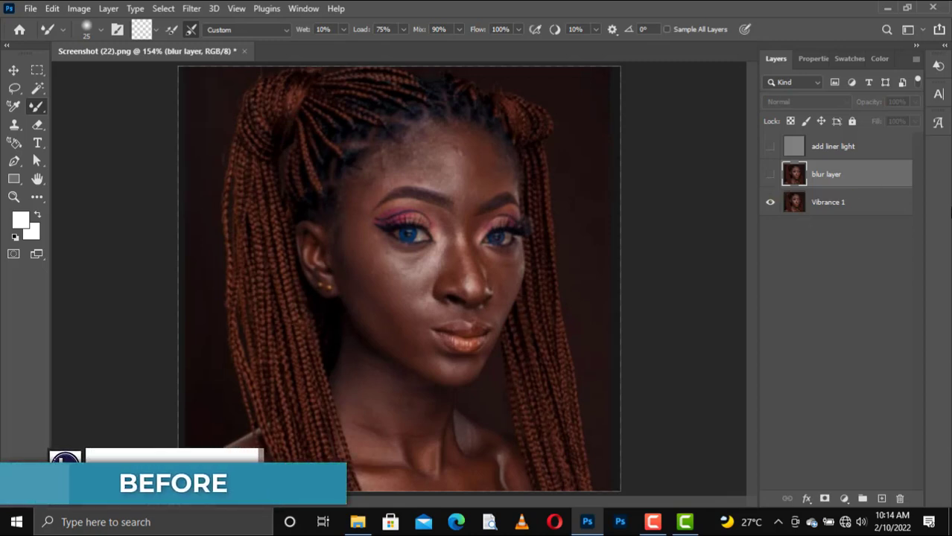
pyautogui.click(771, 174)
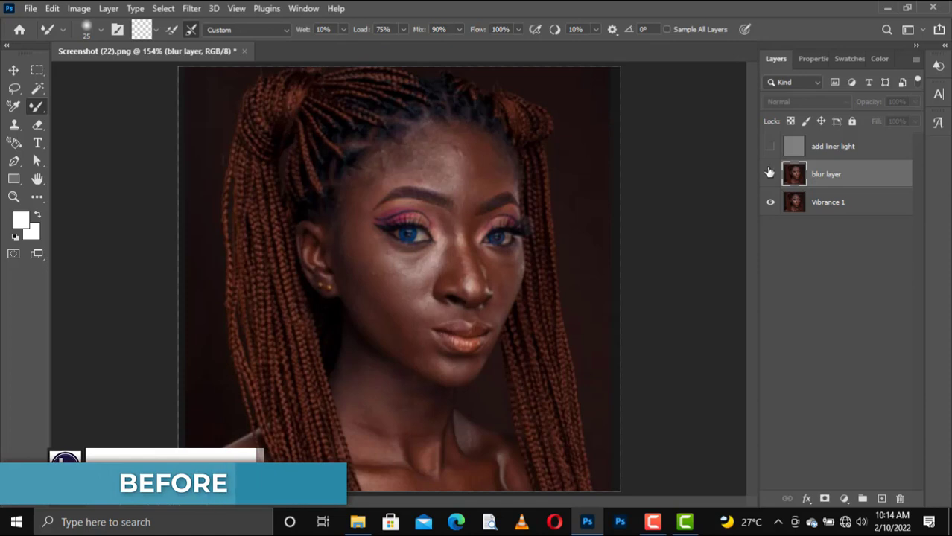
pyautogui.click(771, 147)
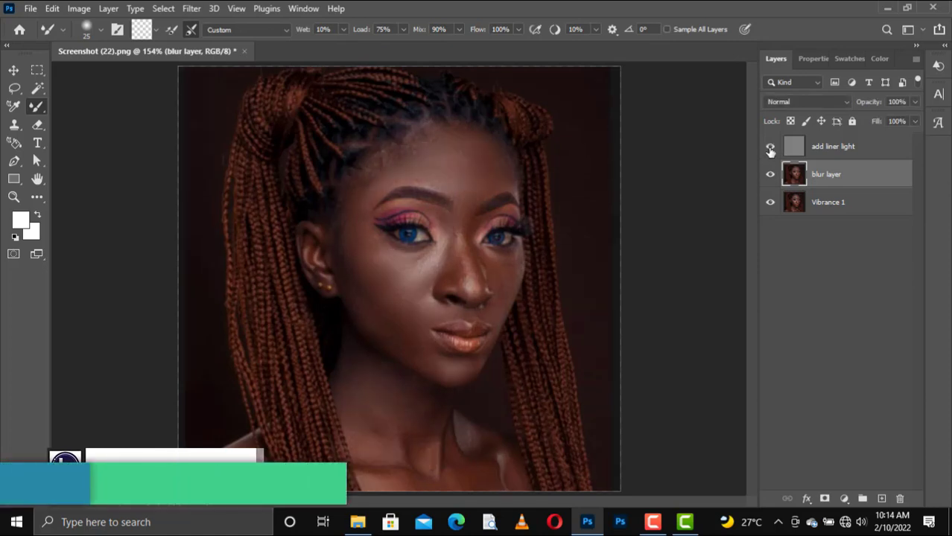
pyautogui.click(770, 147)
pyautogui.click(770, 148)
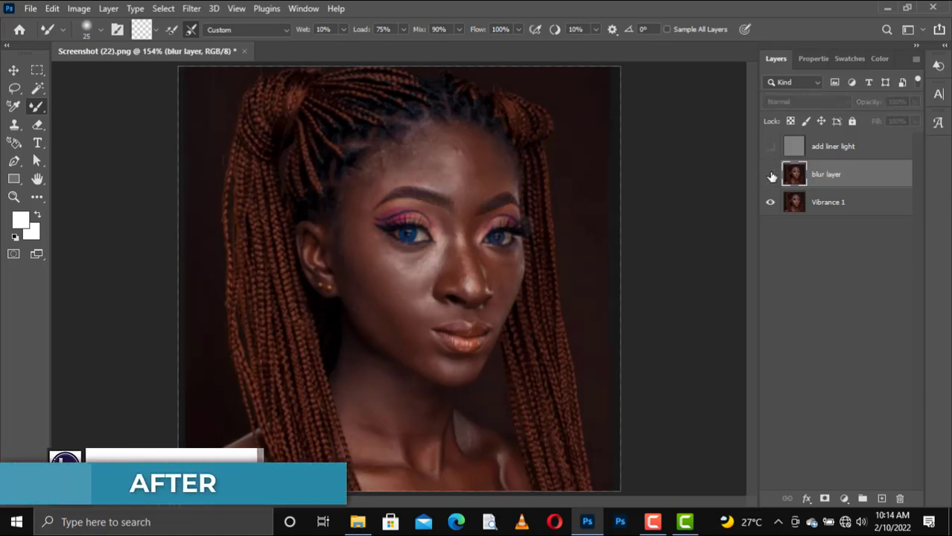
pyautogui.click(770, 147)
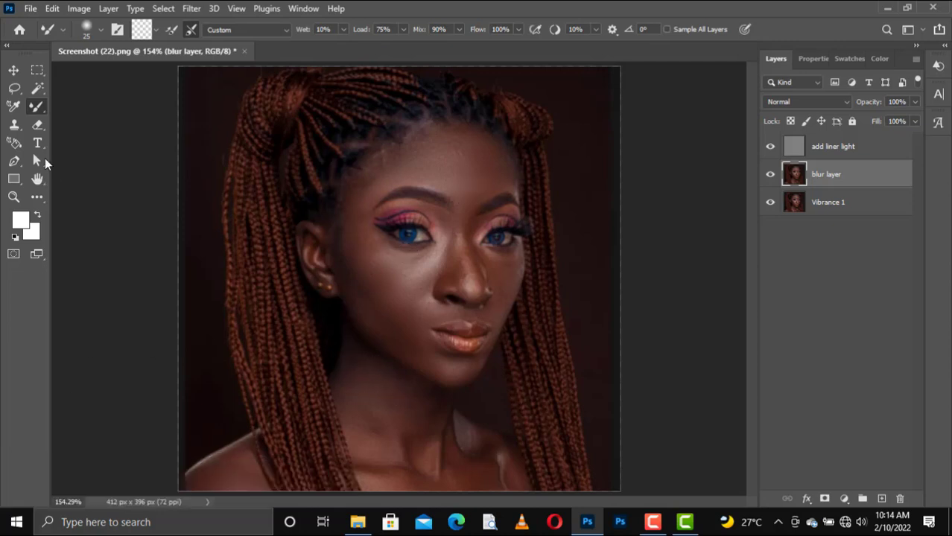
# - Switch from the Mixer Brush to the Smudge tool
pyautogui.rightClick(39, 112)
pyautogui.click(39, 111)
pyautogui.press('s')
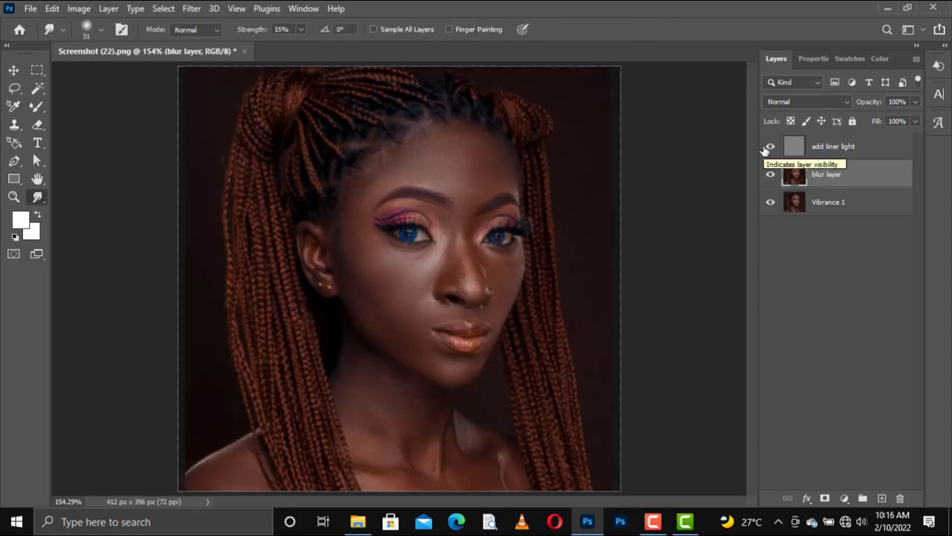
# - Hide the add liner light and blur layers to view the portrait without the retouching
pyautogui.moveTo(769, 148); pyautogui.dragTo(767, 174)
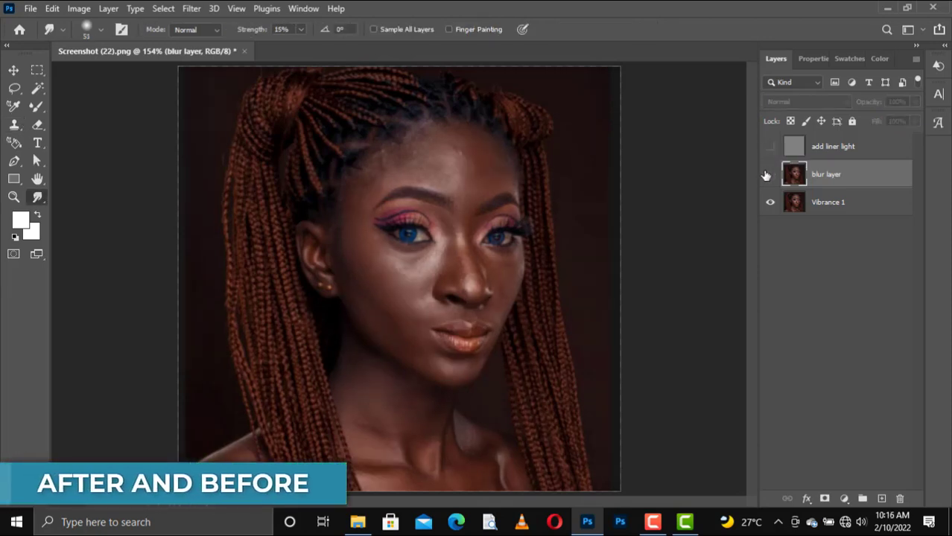